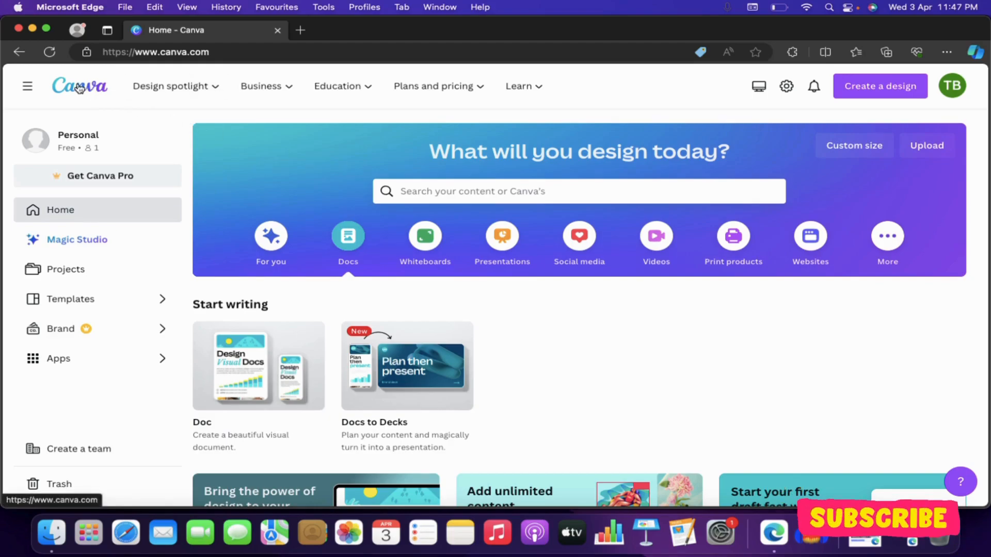
# - Browse the suggested designs, then return to the Docs options
pyautogui.click(283, 235)
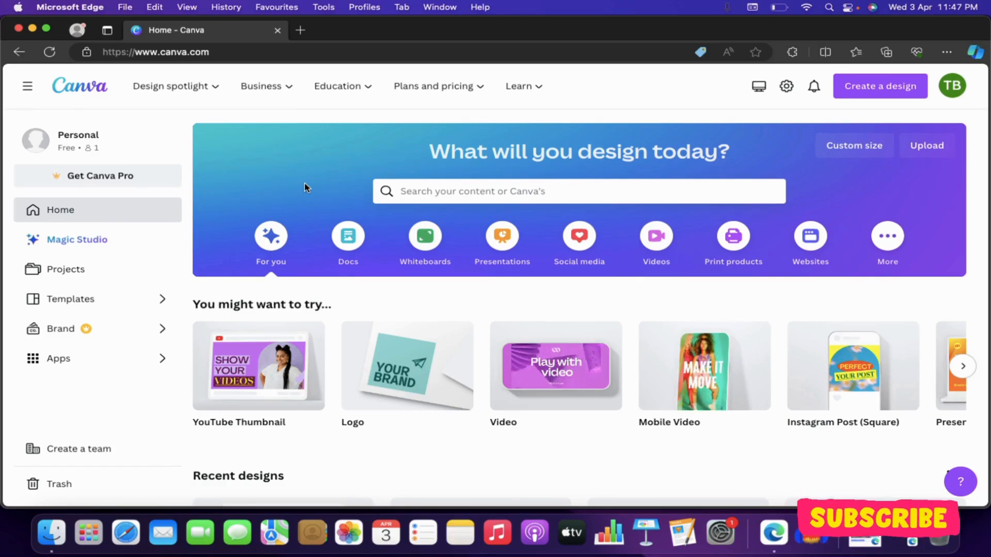
pyautogui.scroll(-1, 304, 187)
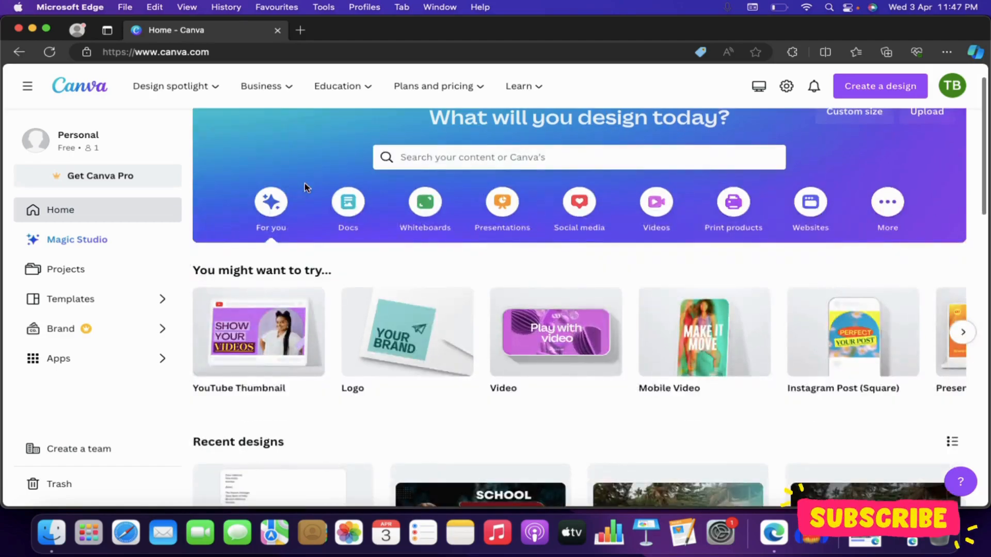
pyautogui.scroll(1, 304, 187)
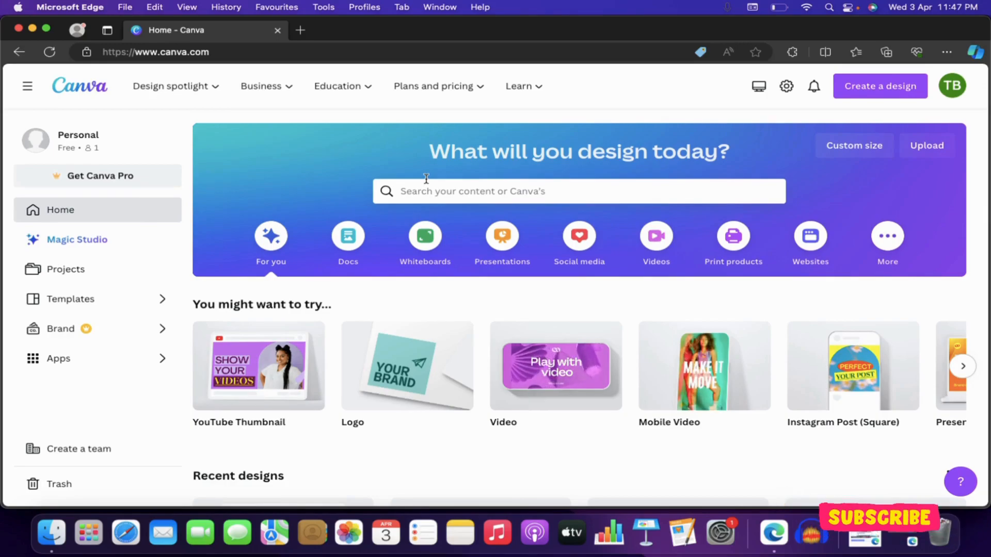
pyautogui.click(348, 240)
pyautogui.scroll(-1, 443, 265)
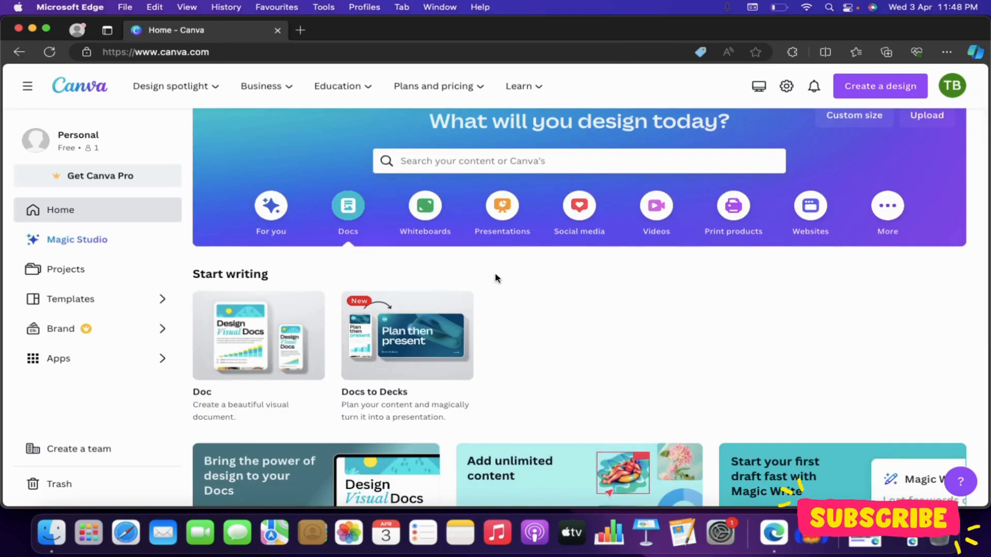
pyautogui.scroll(-1, 495, 275)
pyautogui.scroll(-1, 494, 275)
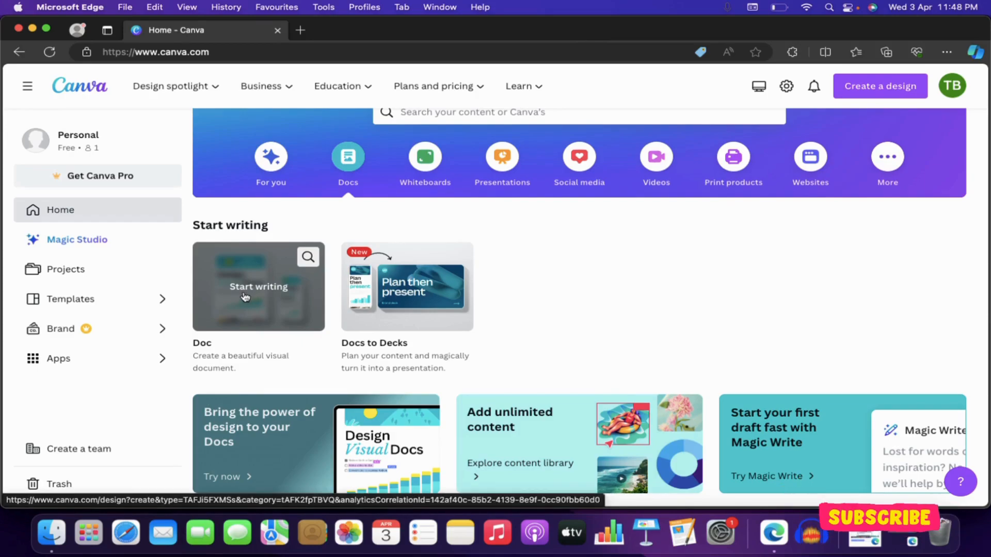
# - Start a blank Doc, type some test text, then select all and delete it
pyautogui.click(245, 296)
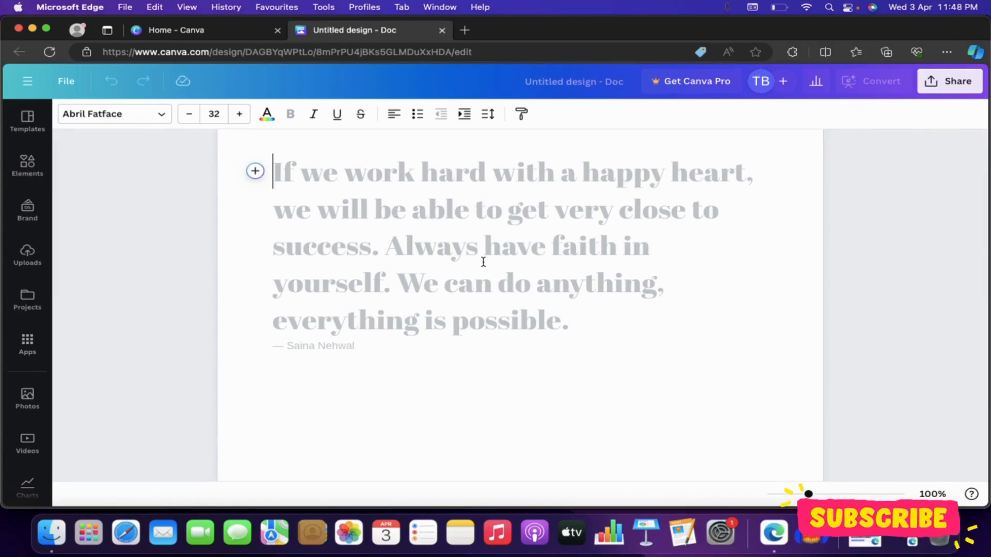
pyautogui.scroll(2, 484, 262)
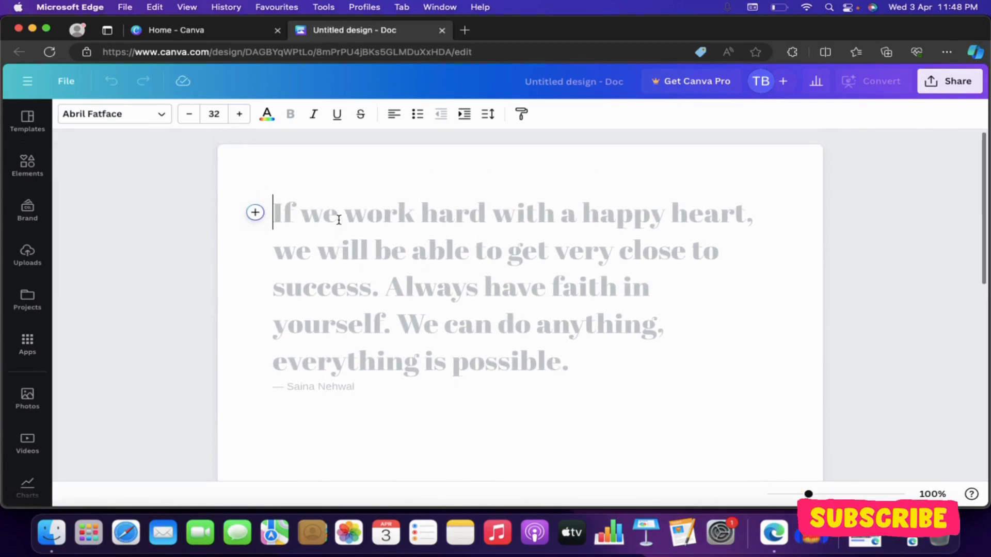
pyautogui.write('jgjhkhljl jhkj')
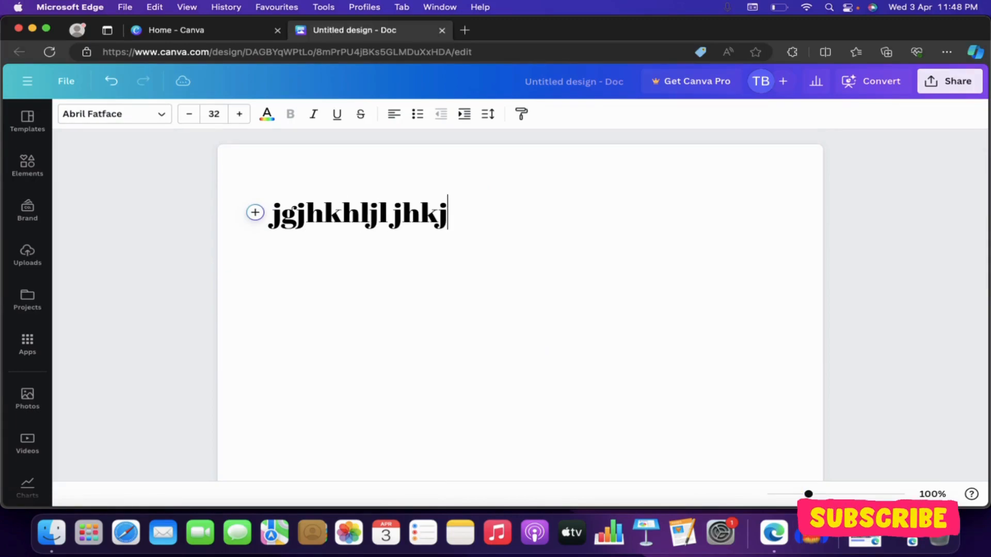
pyautogui.write('hjhk jhjkhkj ')
pyautogui.write('  kljlkj')
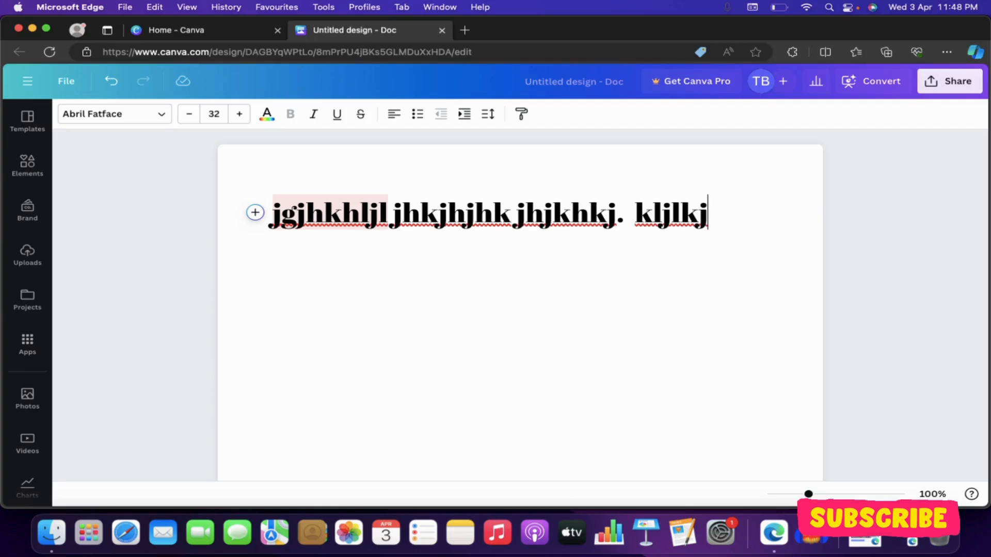
pyautogui.press('super+a')
pyautogui.press('BackSpace')
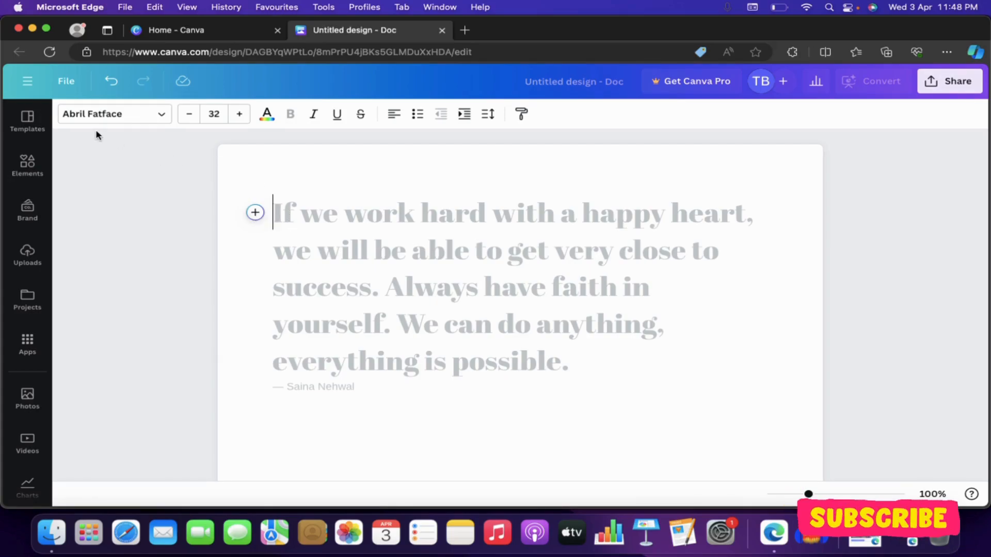
# - Check the File menu, dismiss it, and show the Doc templates such as One Pager and Resume
pyautogui.click(71, 87)
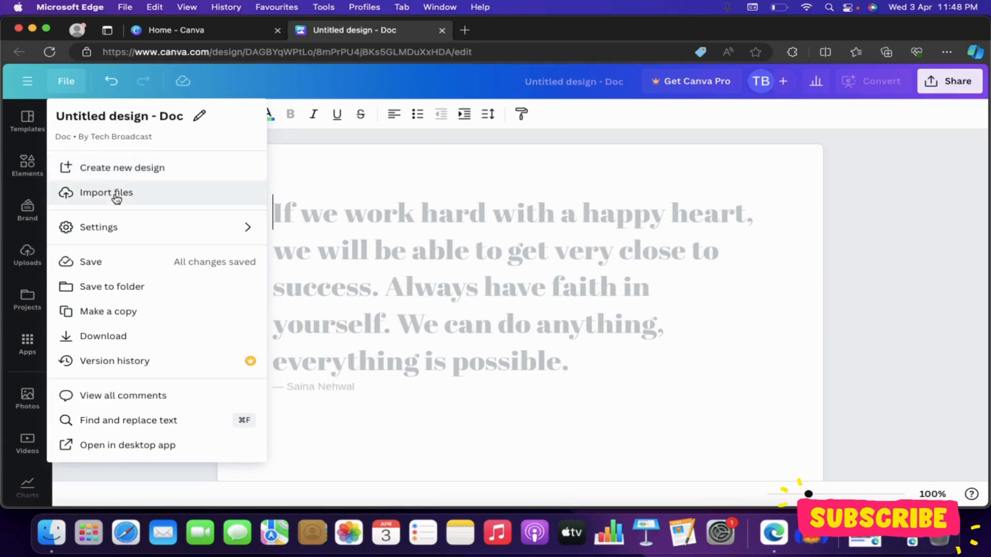
pyautogui.moveTo(129, 230)
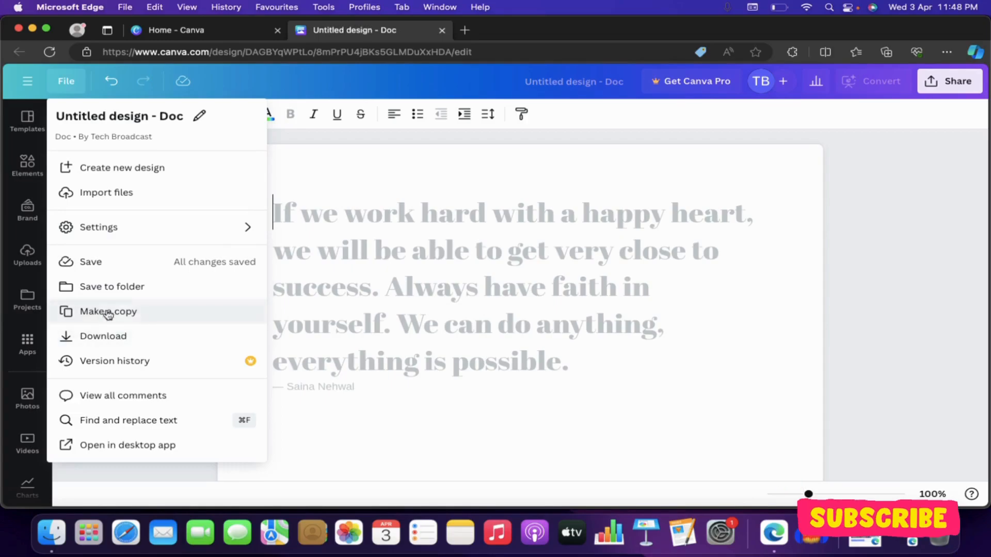
pyautogui.click(353, 271)
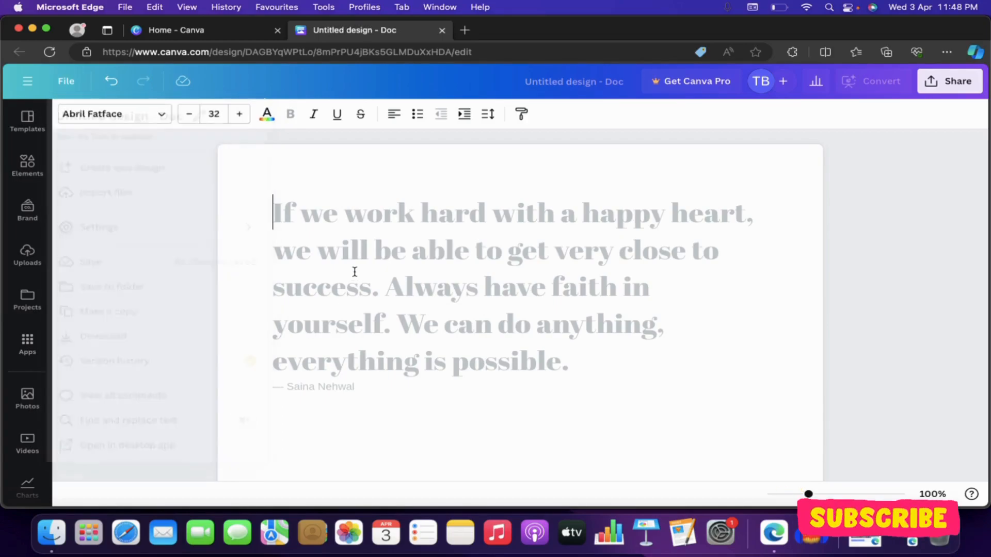
pyautogui.click(29, 121)
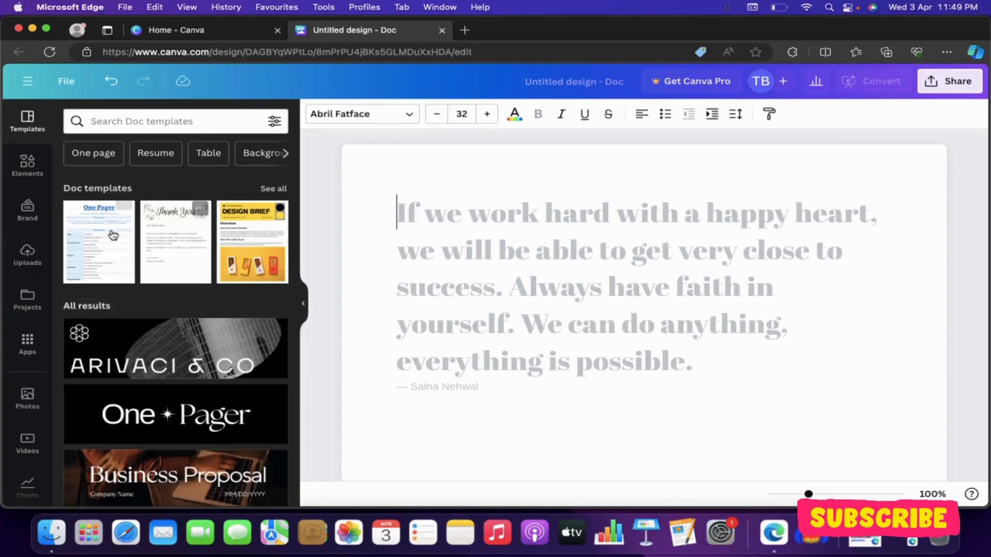
# - Narrow the Doc templates from Resume to 'Professional resume' results
pyautogui.scroll(-5, 178, 249)
pyautogui.scroll(-10, 178, 250)
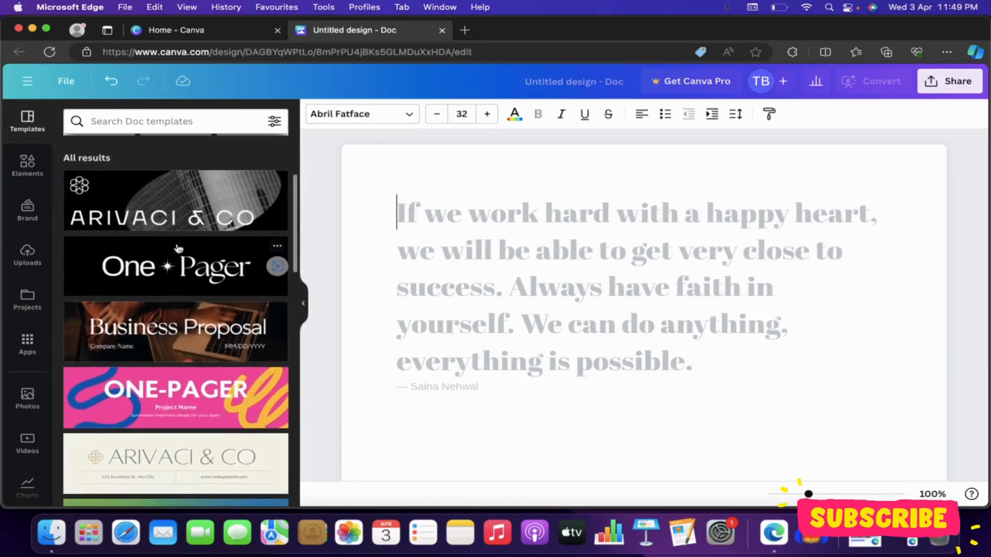
pyautogui.scroll(15, 178, 249)
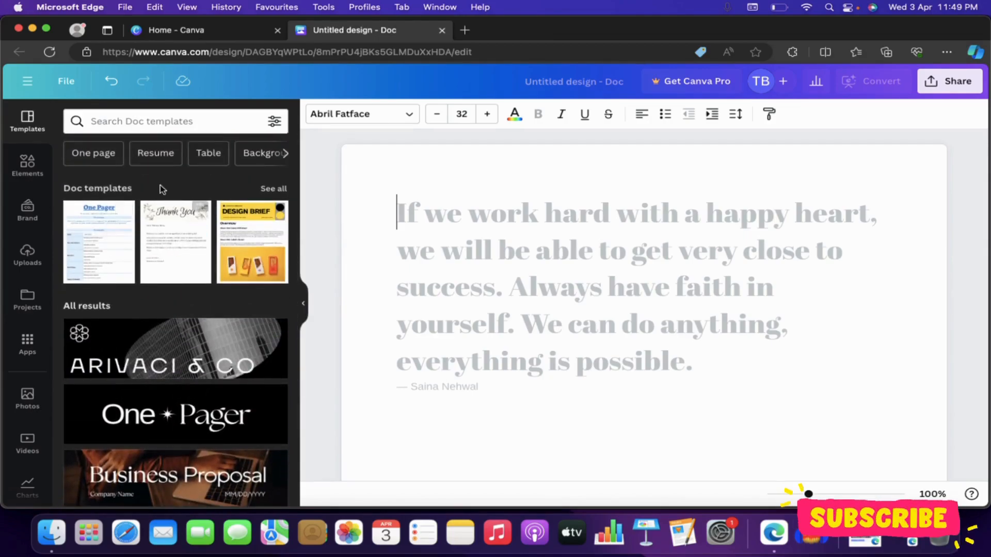
pyautogui.click(155, 153)
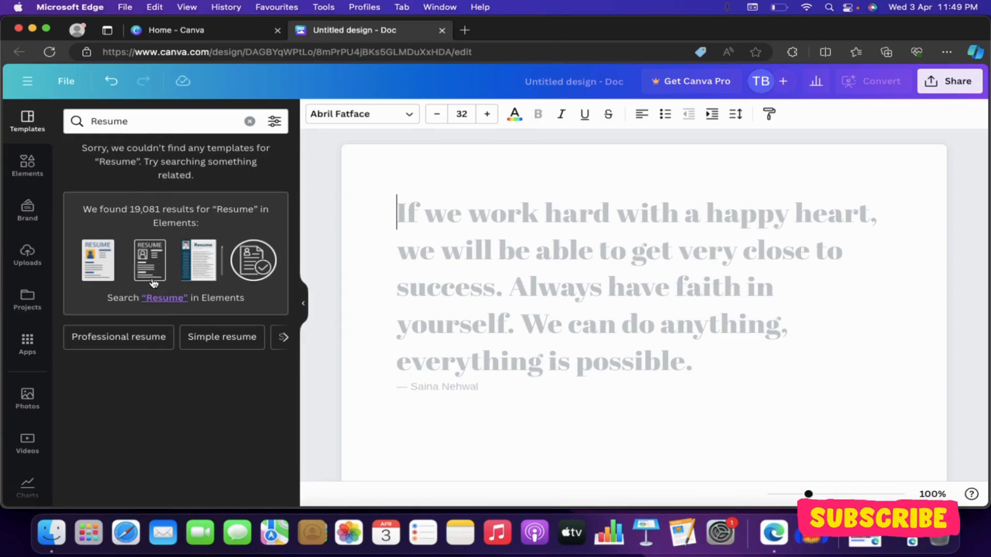
pyautogui.click(137, 336)
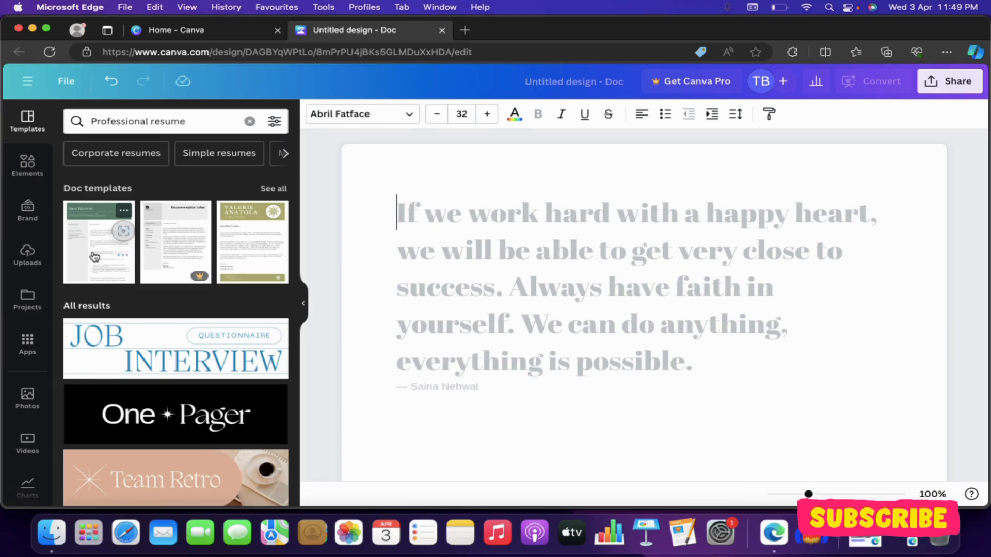
pyautogui.click(27, 165)
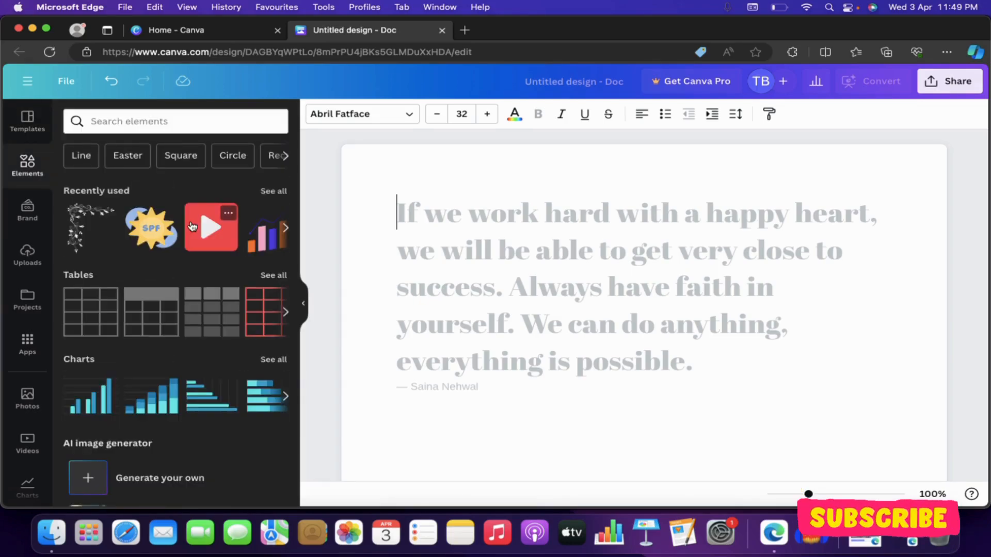
pyautogui.scroll(-10, 207, 328)
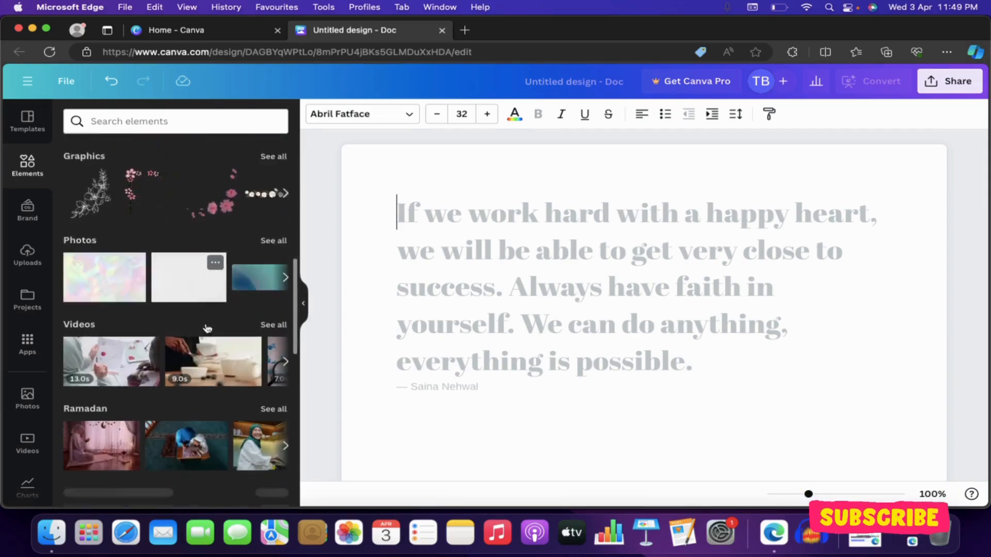
pyautogui.scroll(10, 207, 329)
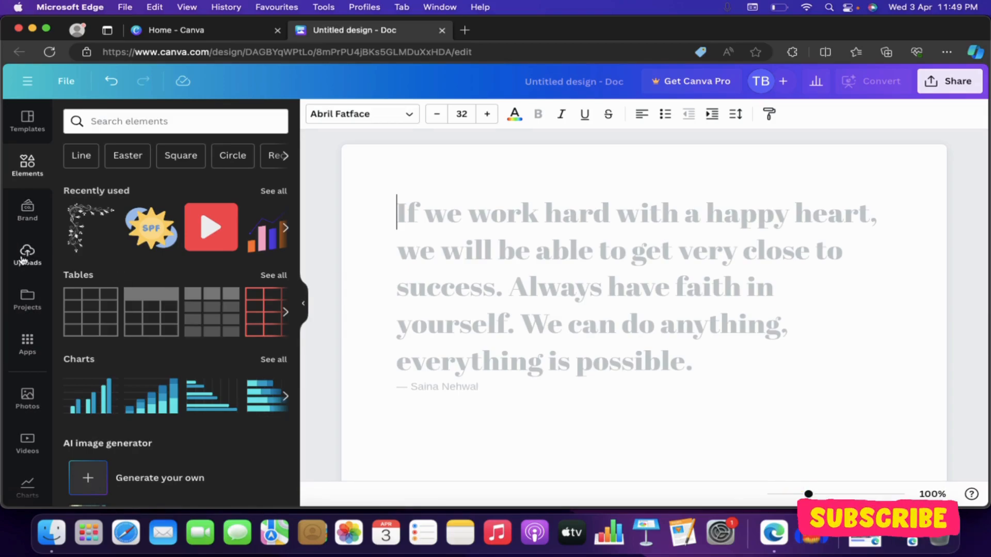
pyautogui.click(25, 303)
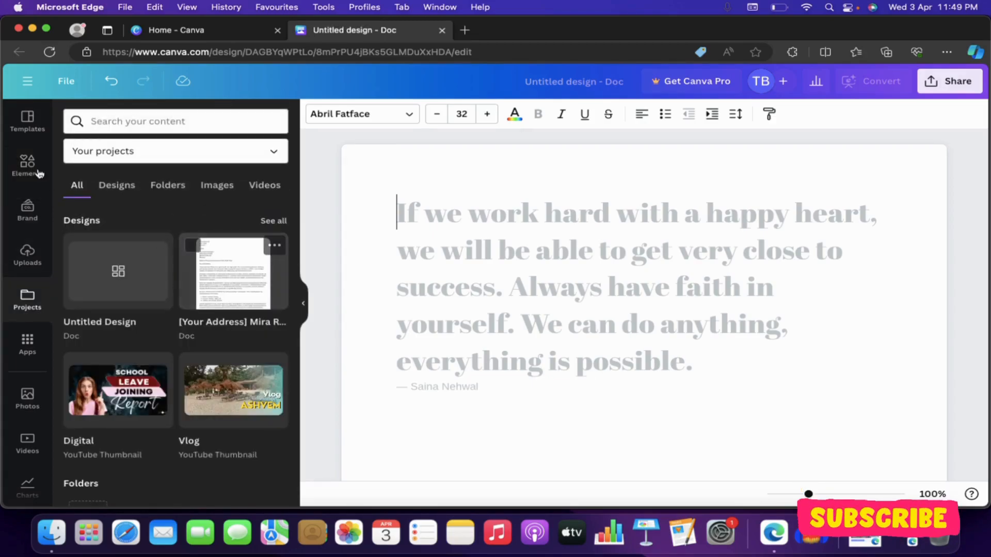
pyautogui.click(28, 123)
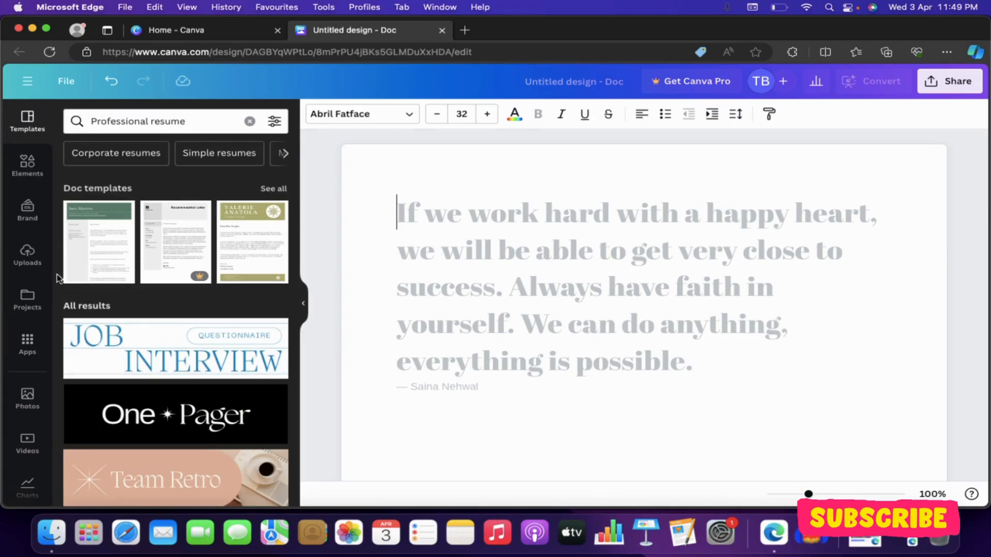
pyautogui.click(27, 343)
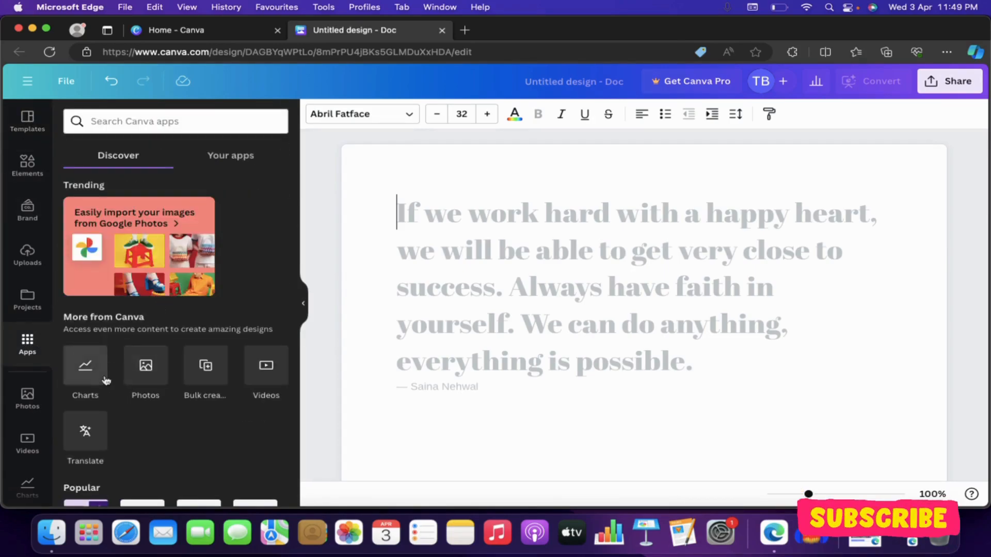
pyautogui.scroll(-5, 175, 408)
pyautogui.scroll(-3, 175, 408)
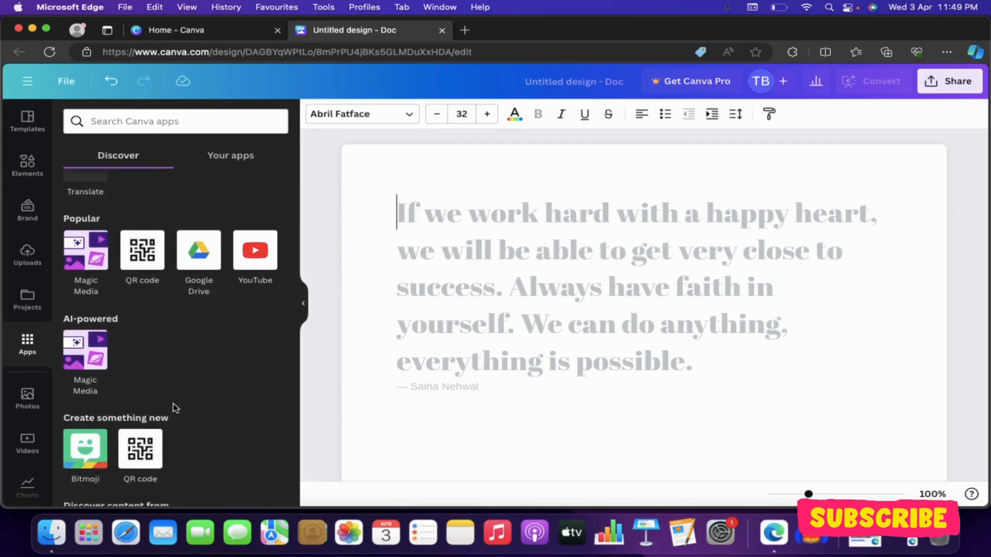
pyautogui.scroll(8, 175, 408)
pyautogui.click(27, 123)
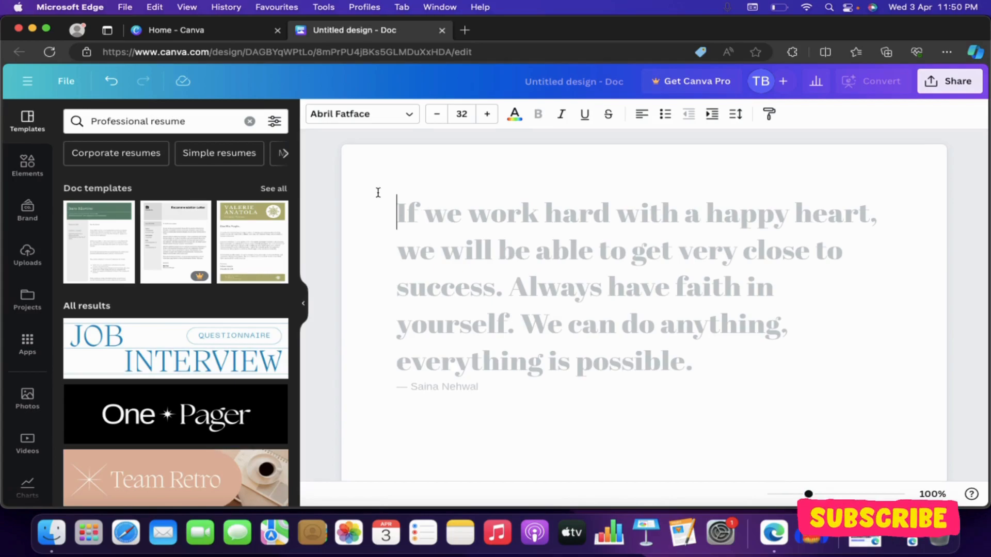
# - Type the heading 'This is my first document' followed by 'on Canva Docs'
pyautogui.moveTo(389, 212)
pyautogui.write('T')
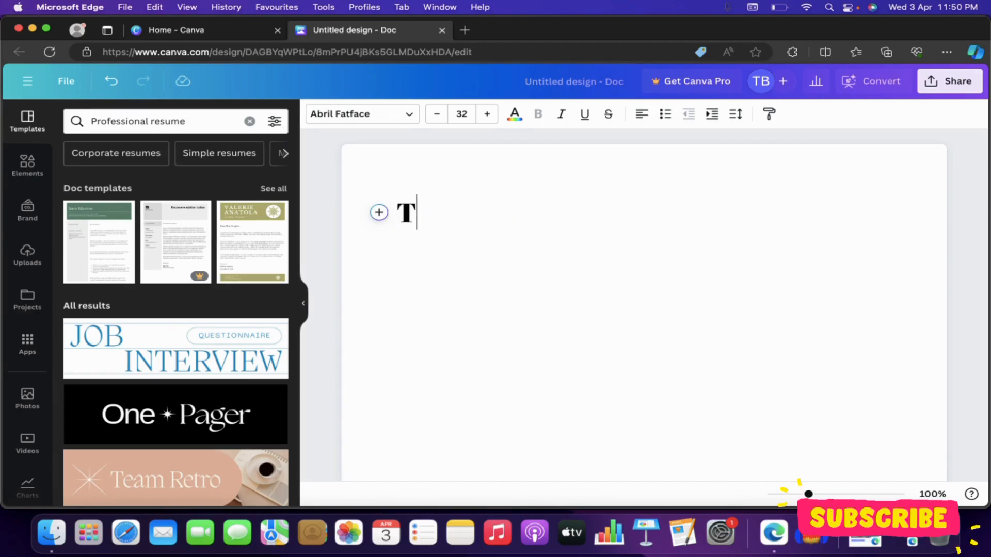
pyautogui.write('his is my')
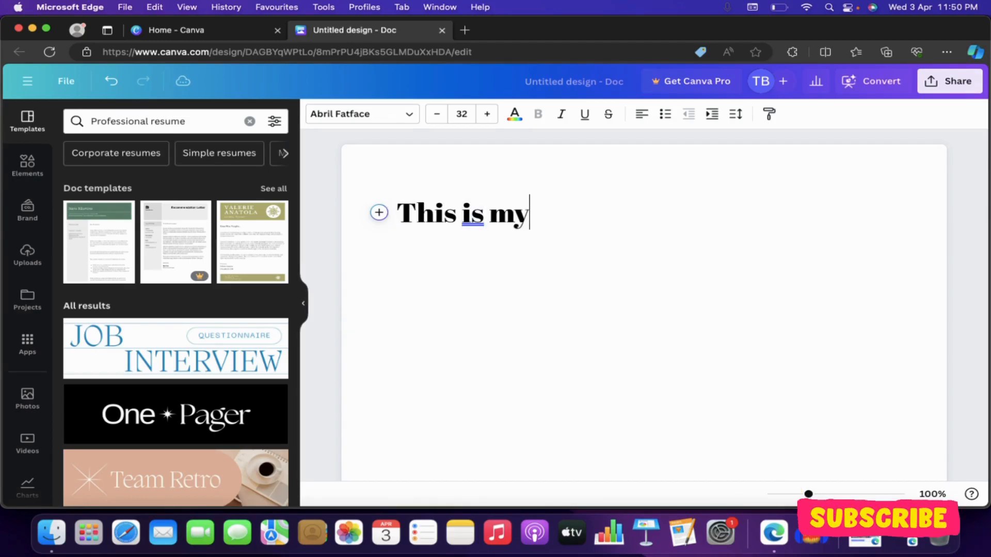
pyautogui.write(' first document')
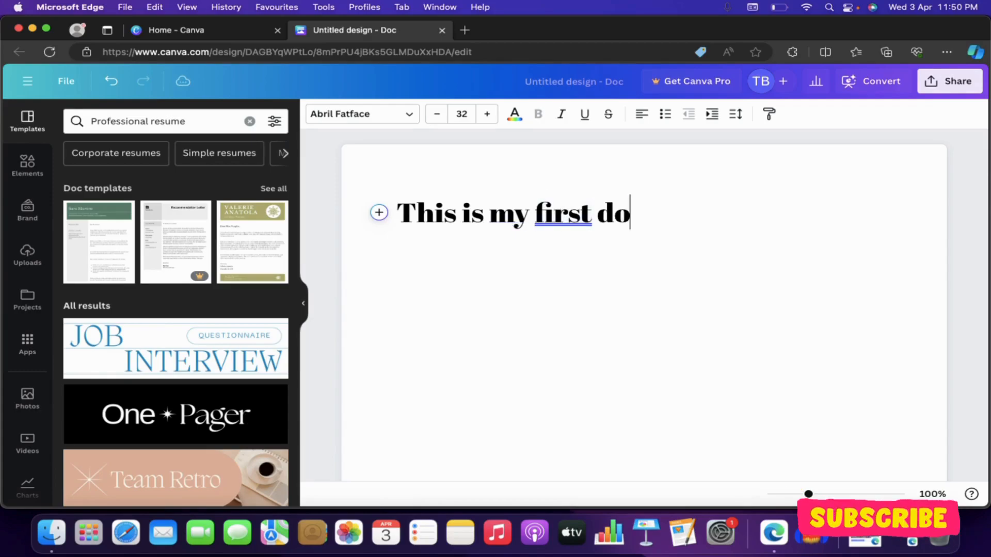
pyautogui.write('on ')
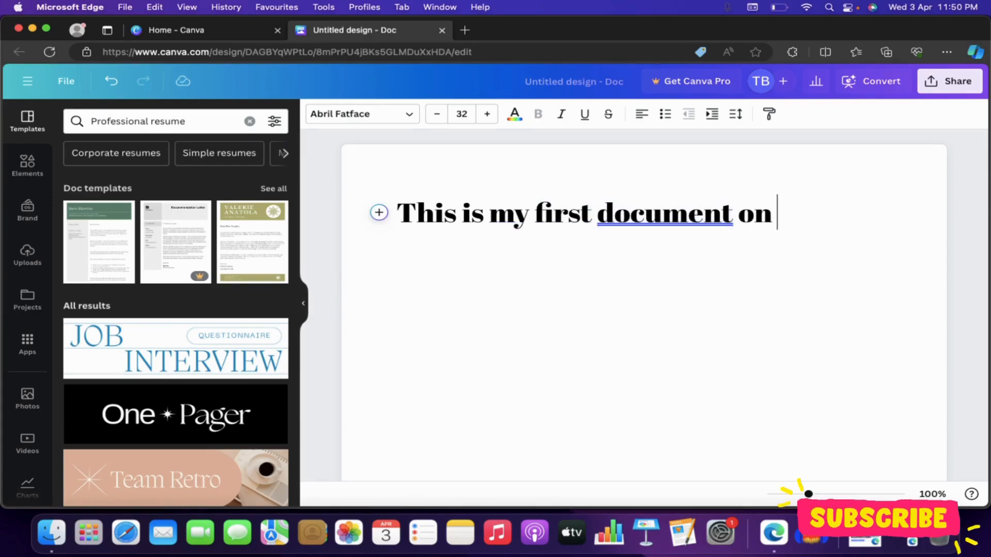
pyautogui.write('Canva Docs')
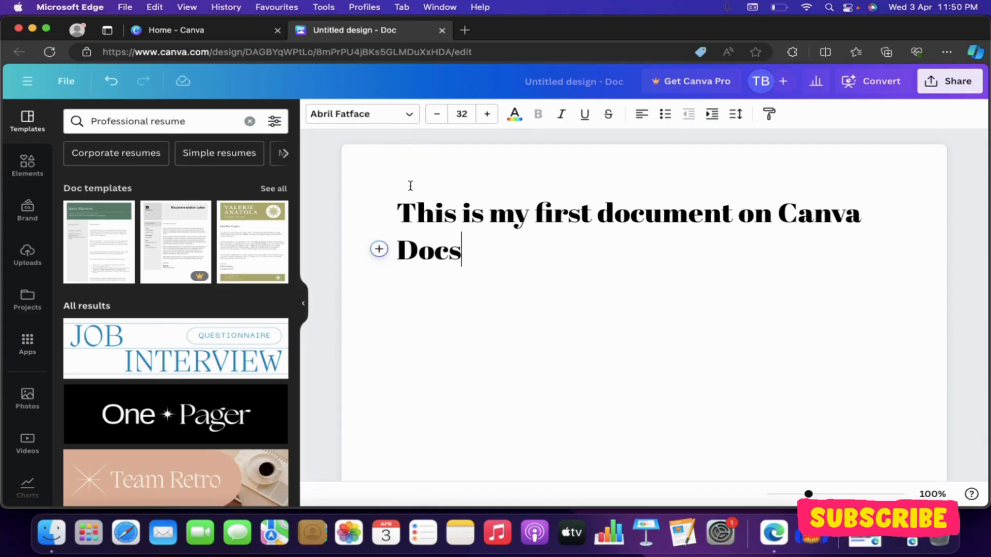
# - Scroll through the full font list, then switch to the preset Text styles
pyautogui.click(401, 118)
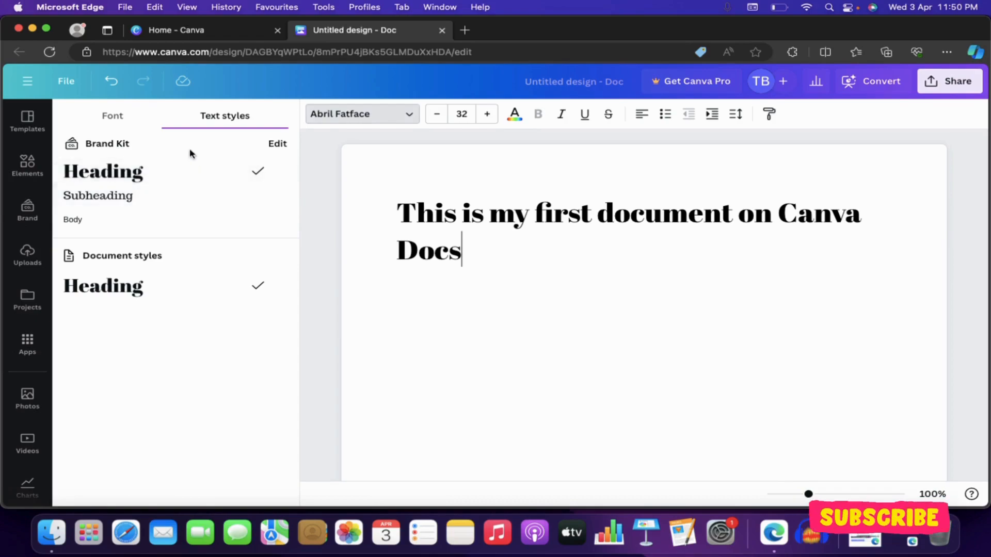
pyautogui.click(113, 118)
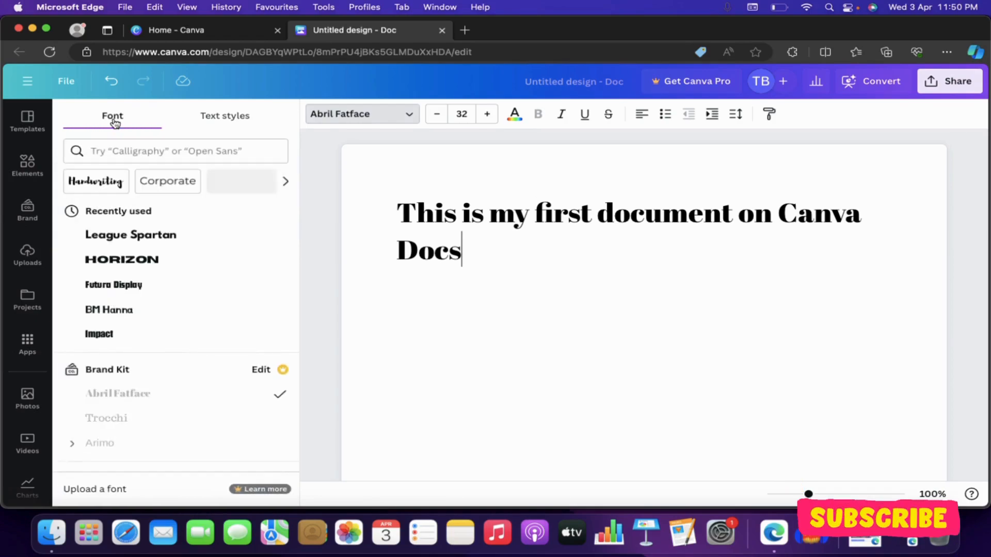
pyautogui.scroll(-3, 178, 262)
pyautogui.scroll(-2, 178, 262)
pyautogui.scroll(5, 177, 261)
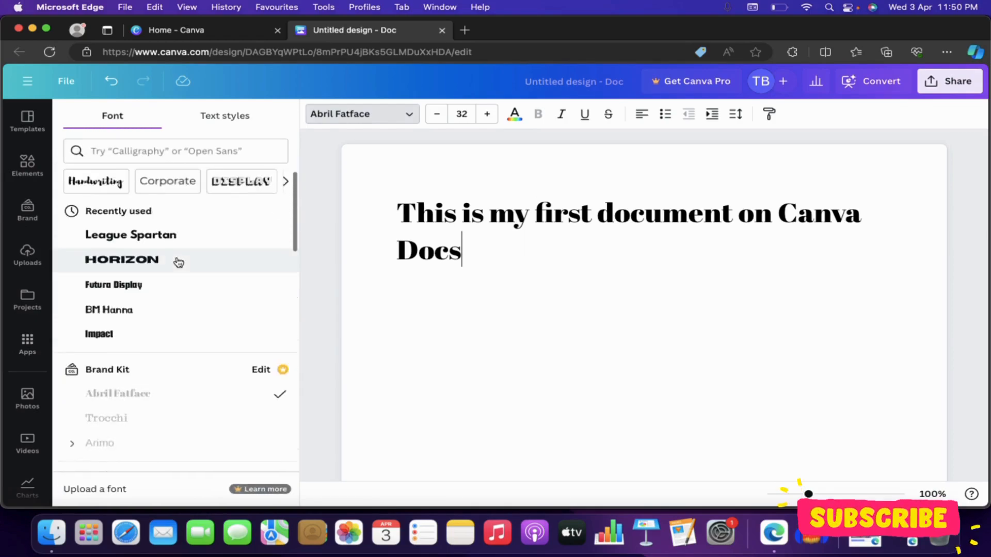
pyautogui.click(218, 126)
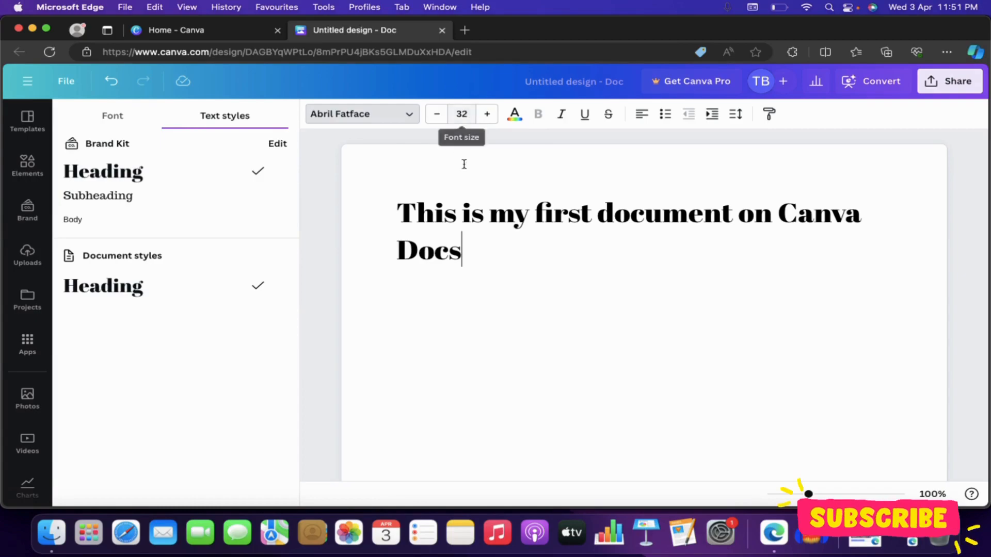
# - Select the heading and change its font size to 31
pyautogui.moveTo(511, 261); pyautogui.dragTo(389, 199)
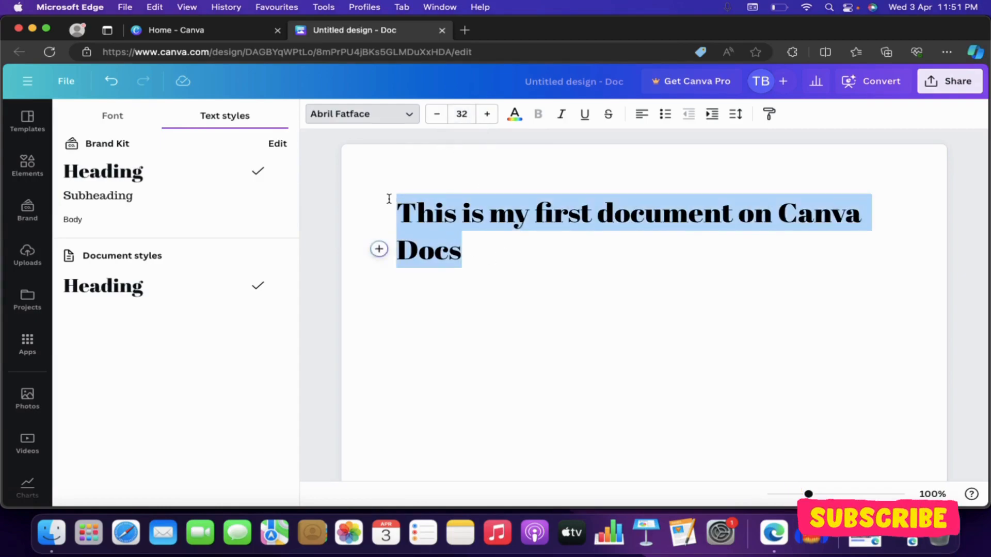
pyautogui.click(436, 114)
pyautogui.click(436, 115)
pyautogui.click(487, 114)
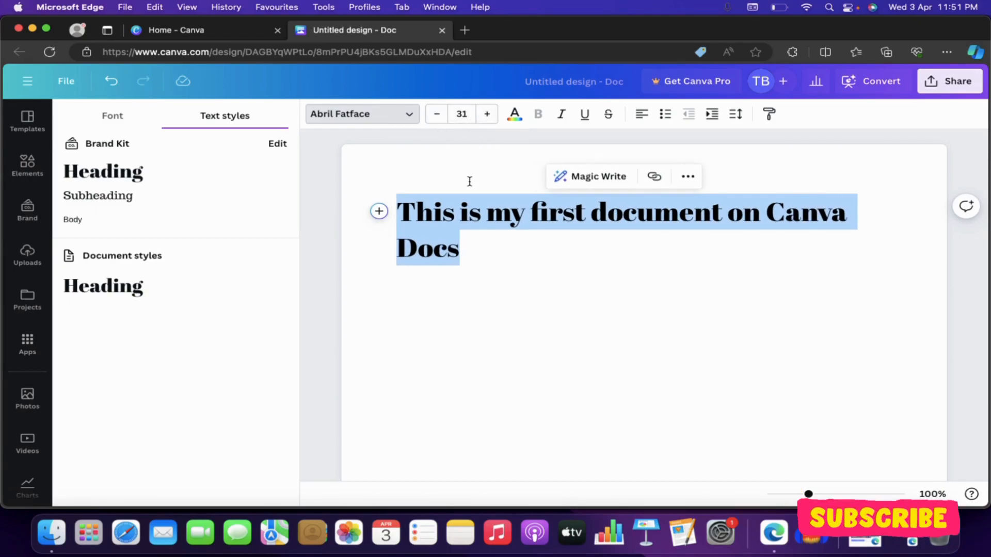
# - Colour the heading text with the brand red swatch
pyautogui.click(519, 118)
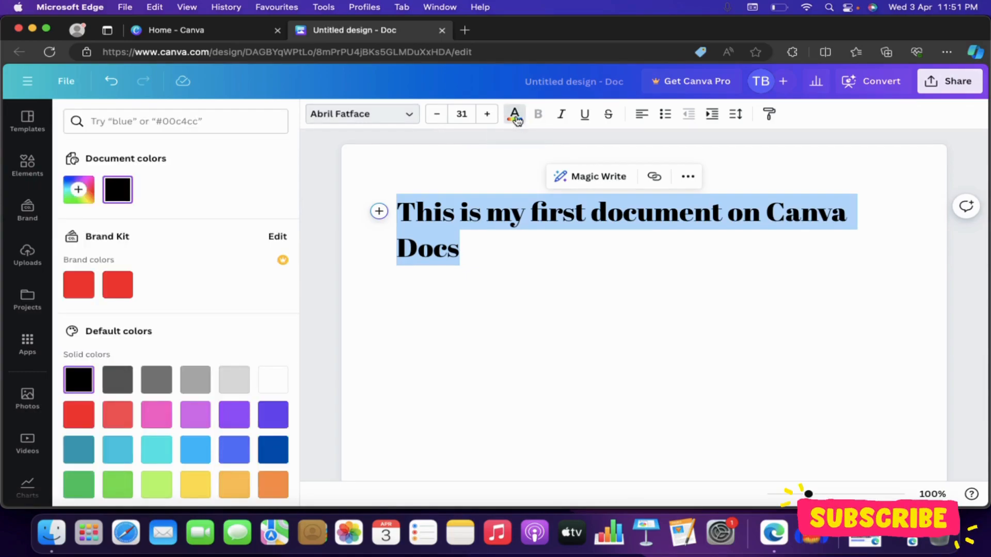
pyautogui.click(112, 288)
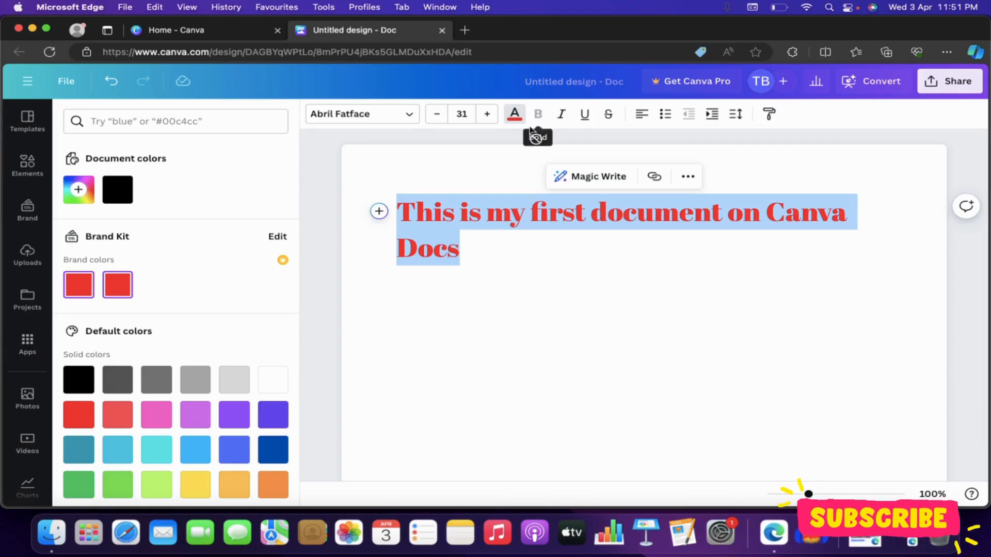
pyautogui.click(470, 250)
pyautogui.press('super+a')
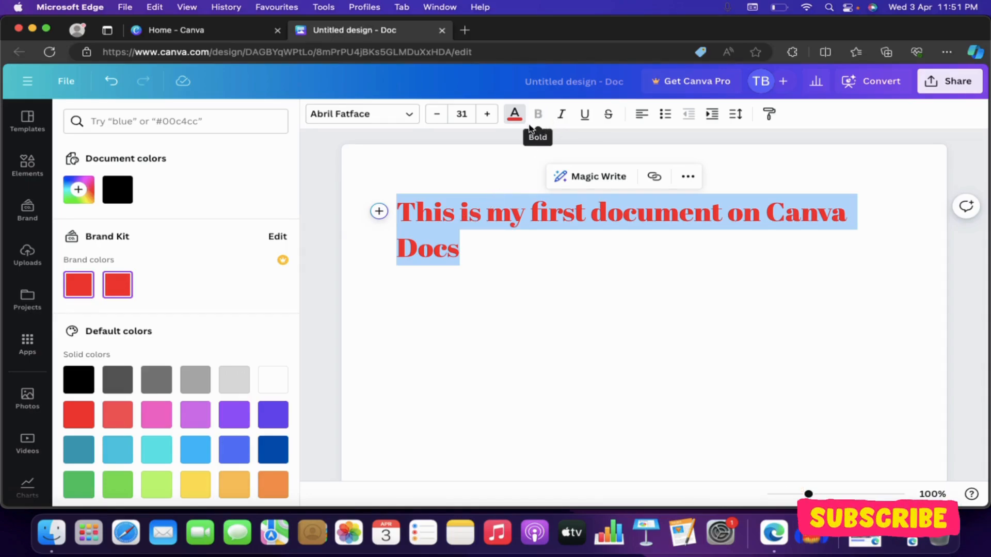
# - Apply the Subheading text style (Trocchi, size 18) to the heading line
pyautogui.click(361, 123)
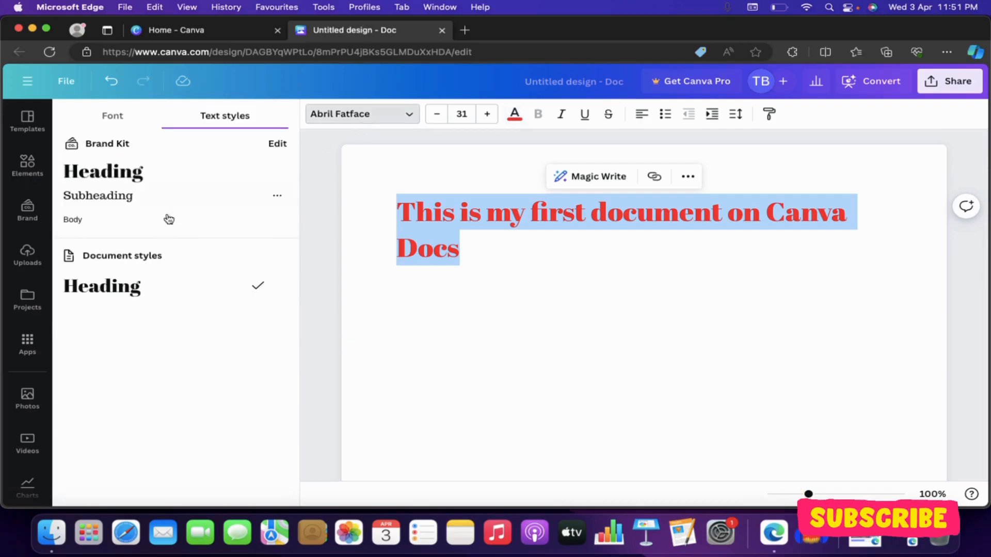
pyautogui.click(117, 196)
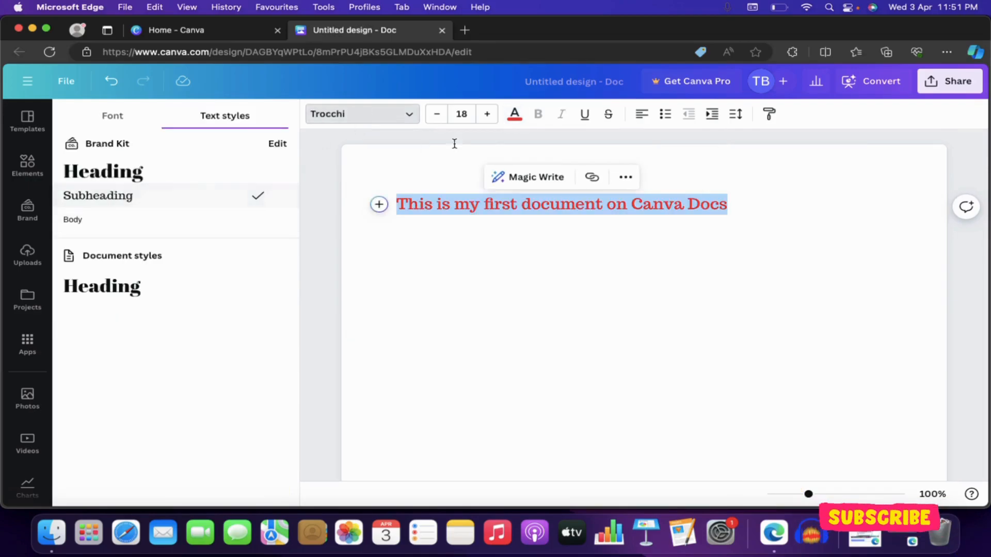
pyautogui.click(484, 224)
pyautogui.moveTo(785, 222); pyautogui.dragTo(452, 158)
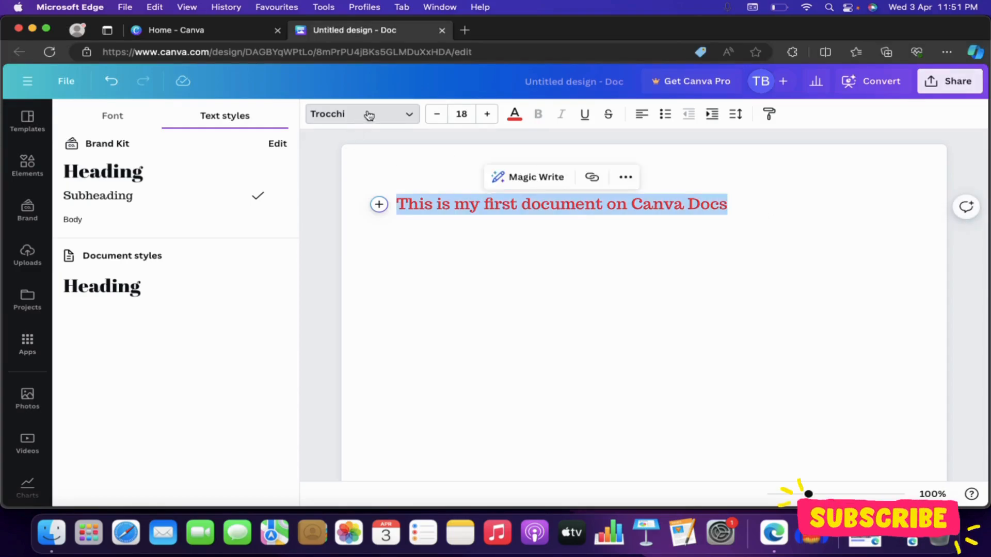
pyautogui.click(368, 115)
# - Change the heading's font to Anonymous Pro from Popular fonts
pyautogui.click(351, 118)
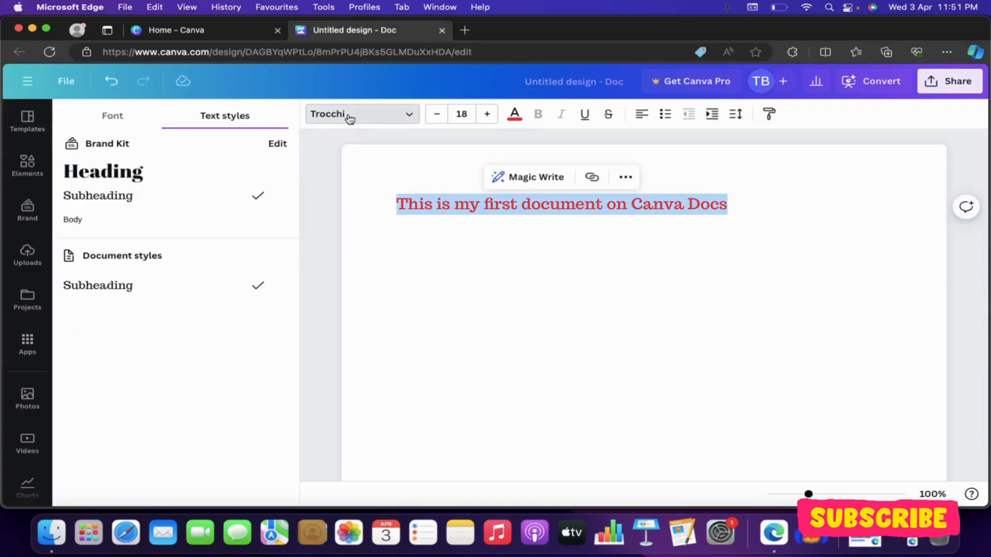
pyautogui.click(127, 124)
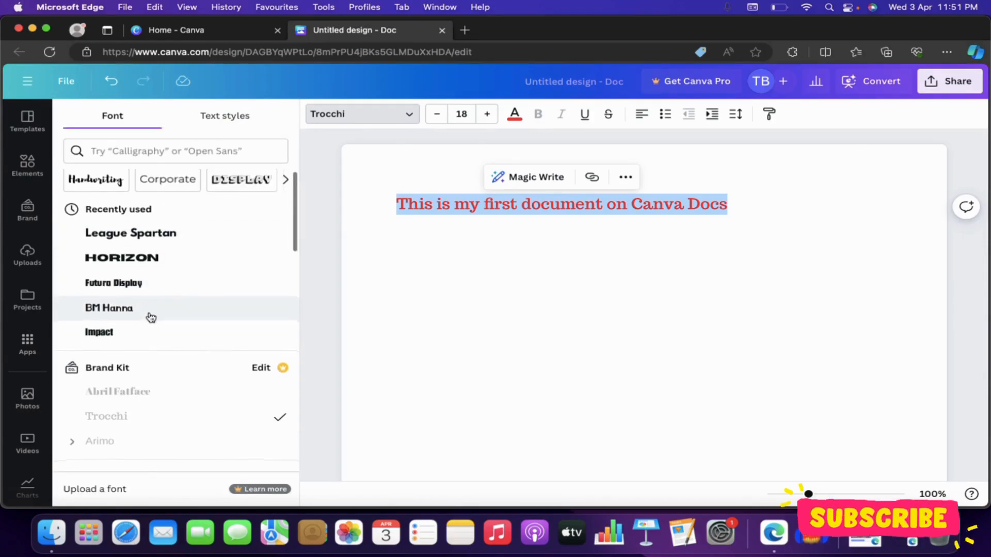
pyautogui.scroll(-8, 150, 317)
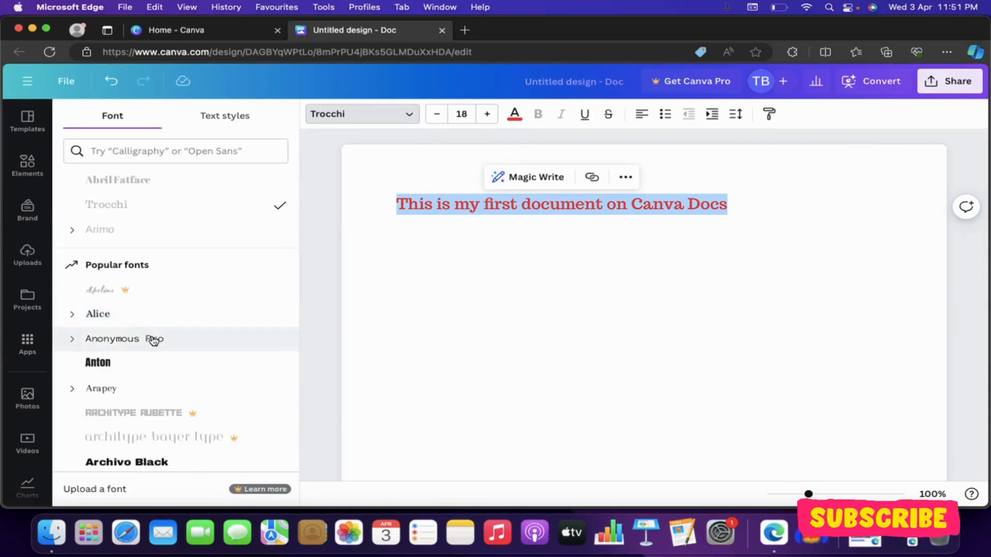
pyautogui.click(153, 341)
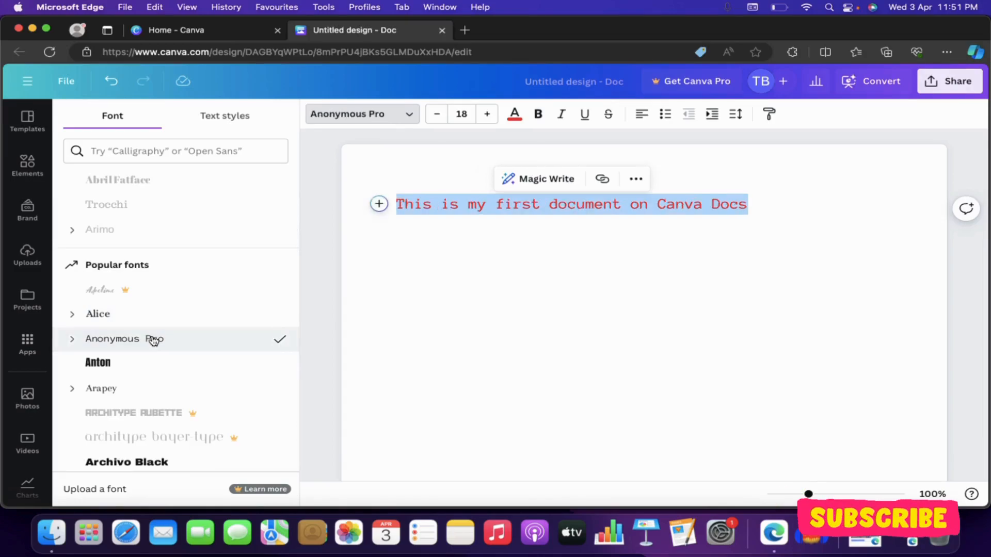
# - Make the heading line bold, italic, underlined and struck through
pyautogui.click(543, 116)
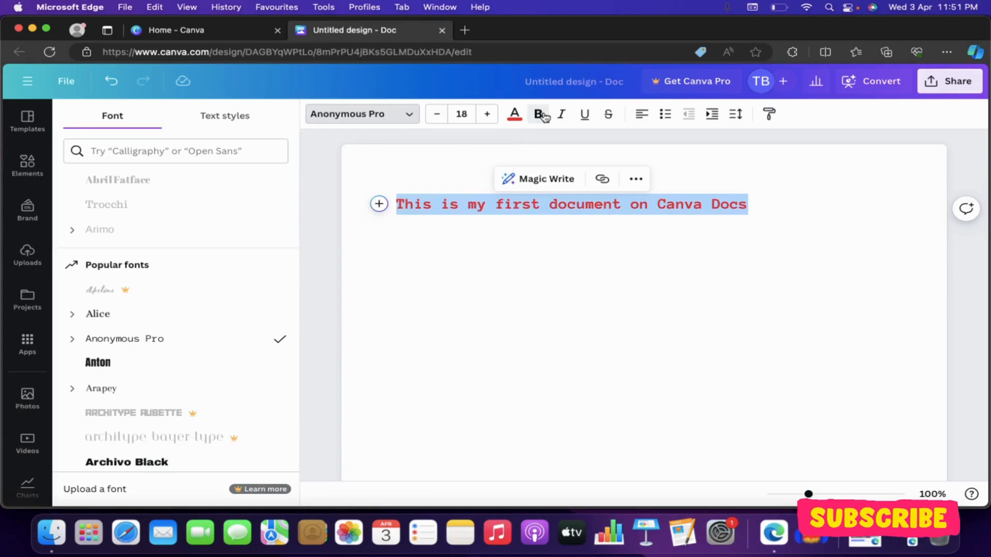
pyautogui.click(576, 270)
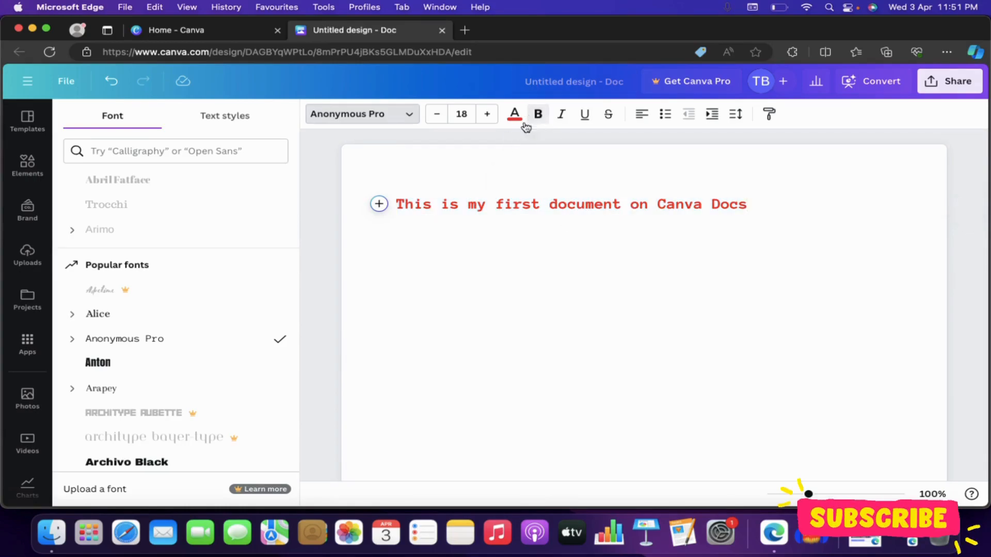
pyautogui.click(561, 115)
pyautogui.moveTo(776, 214); pyautogui.dragTo(487, 154)
pyautogui.click(565, 115)
pyautogui.click(590, 115)
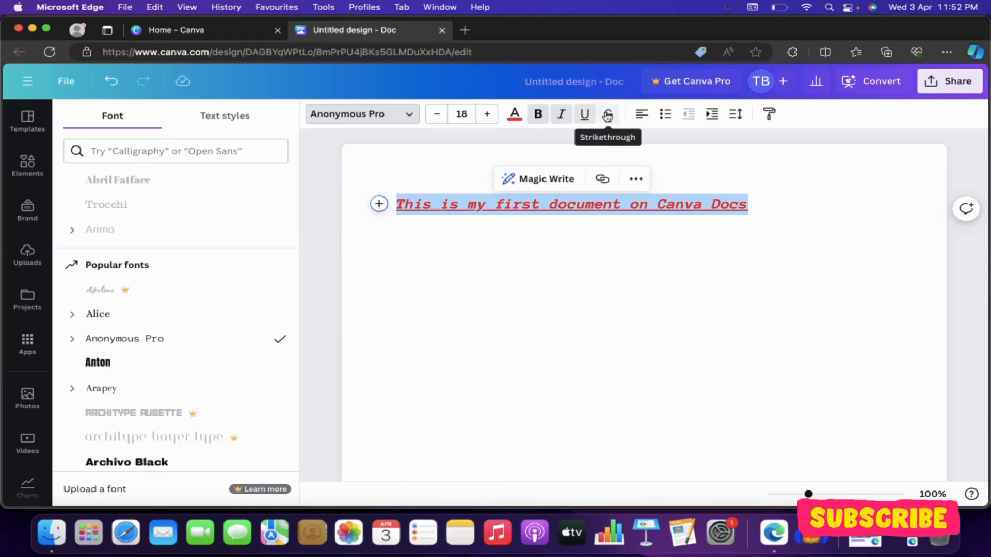
pyautogui.click(608, 116)
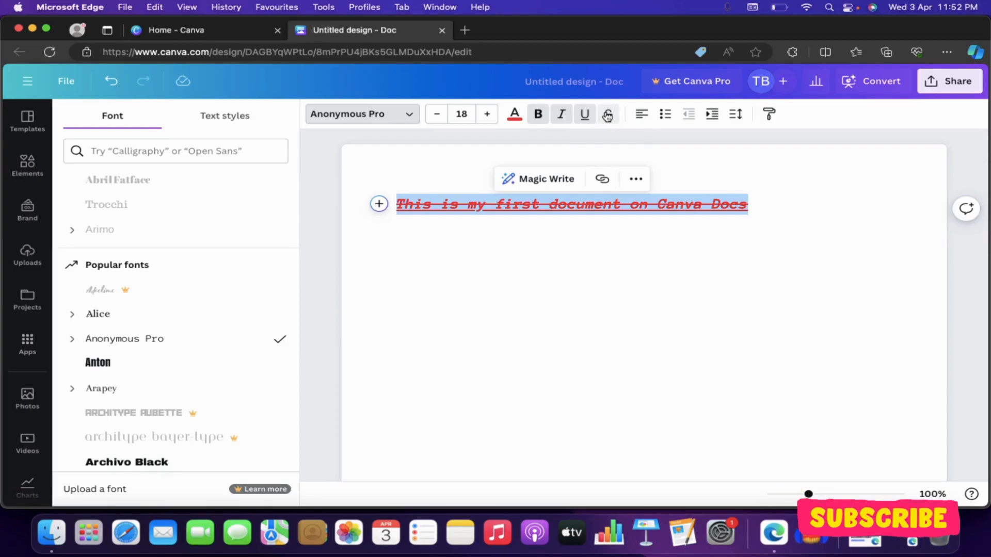
# - Try centre and right alignment, ending with the line left-aligned
pyautogui.click(643, 115)
pyautogui.click(645, 116)
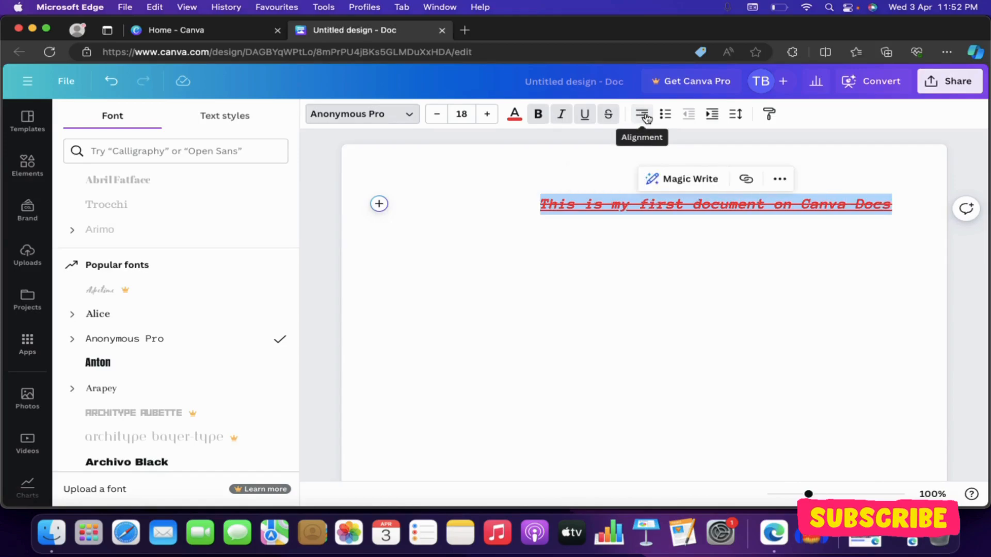
pyautogui.click(645, 117)
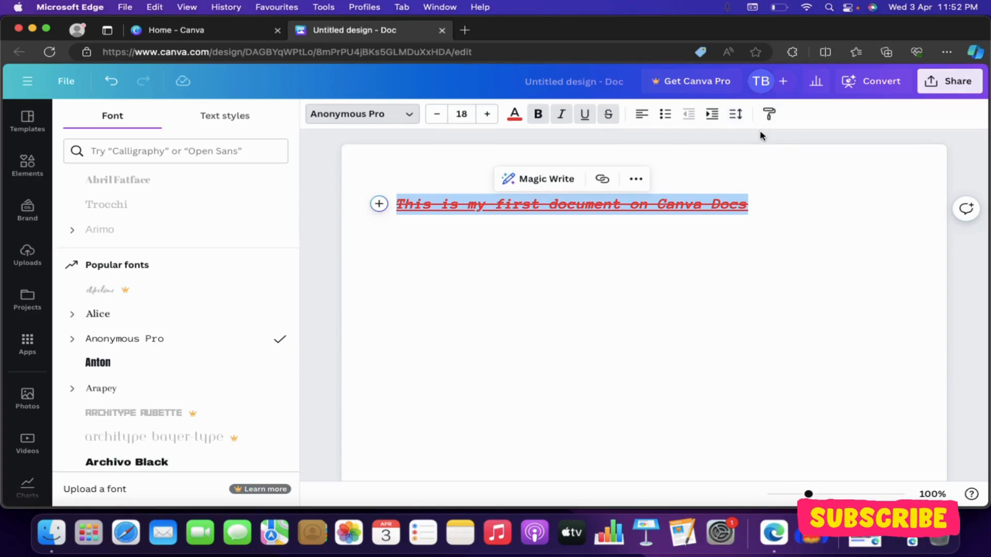
# - Add the paragraph 'this is a new para' below the heading and select it
pyautogui.click(784, 206)
pyautogui.press('Return')
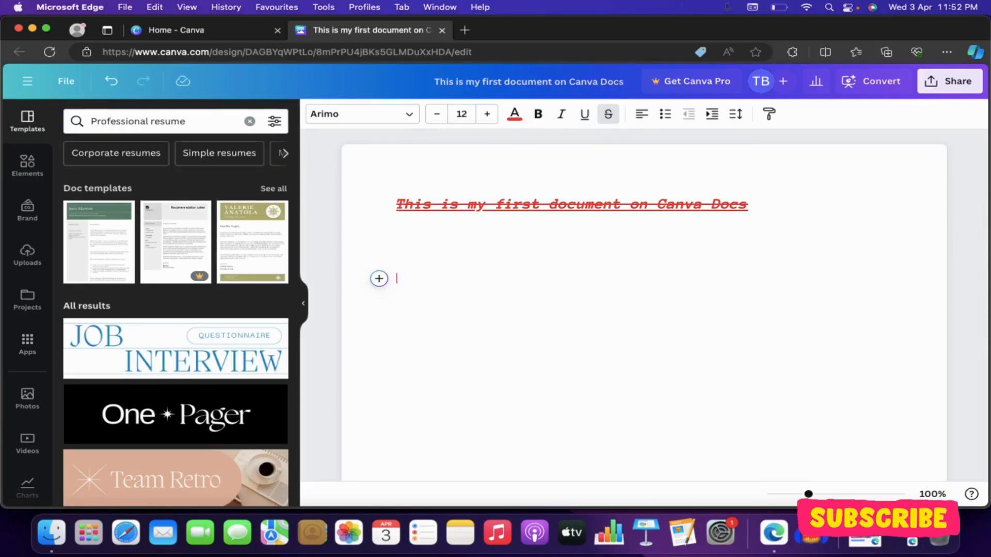
pyautogui.write('this is a new para')
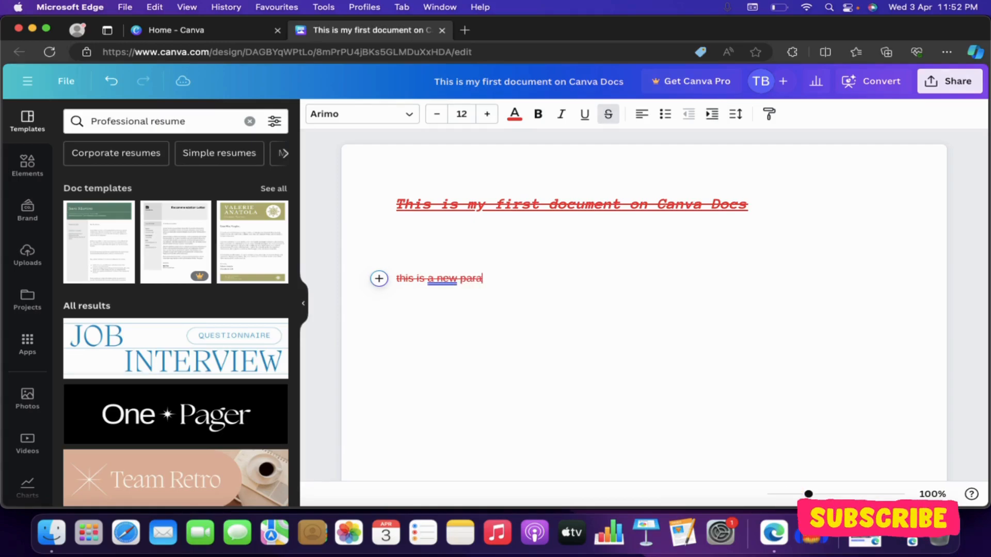
pyautogui.click(475, 247)
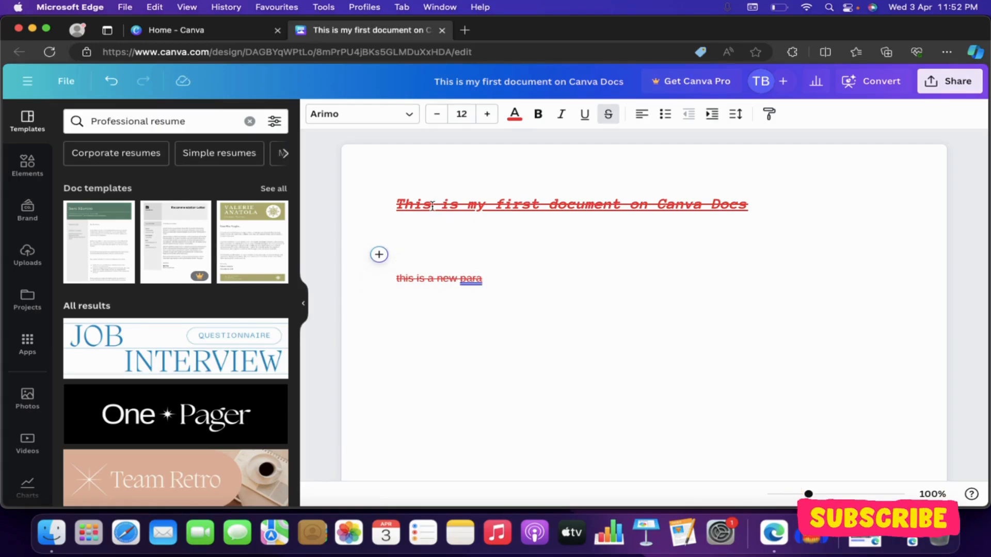
pyautogui.doubleClick(447, 279)
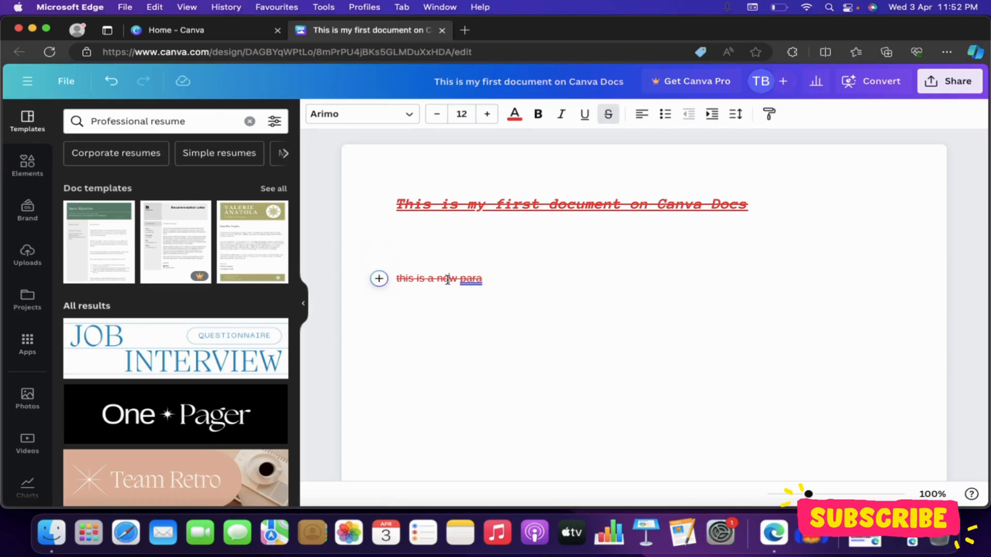
pyautogui.click(479, 283)
pyautogui.moveTo(481, 279); pyautogui.dragTo(400, 274)
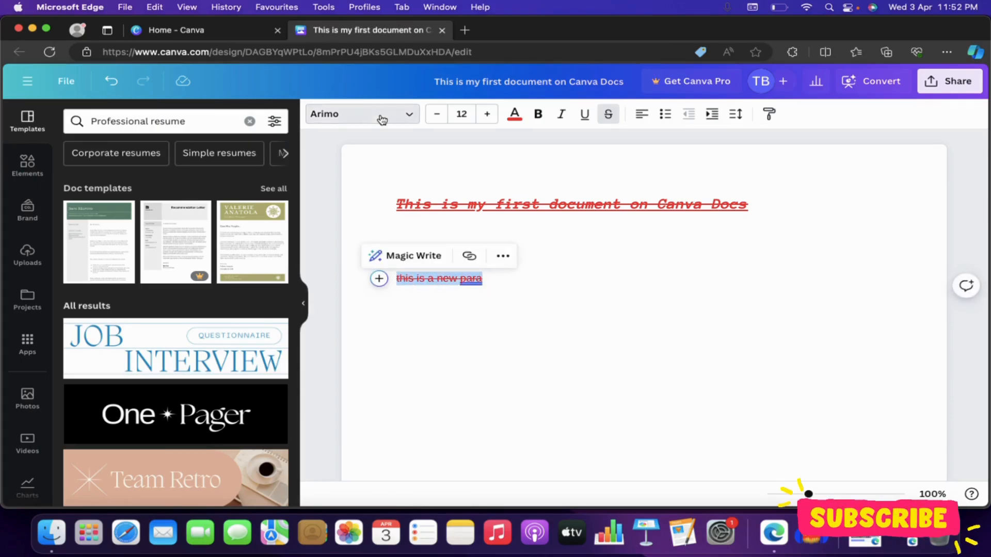
pyautogui.click(380, 115)
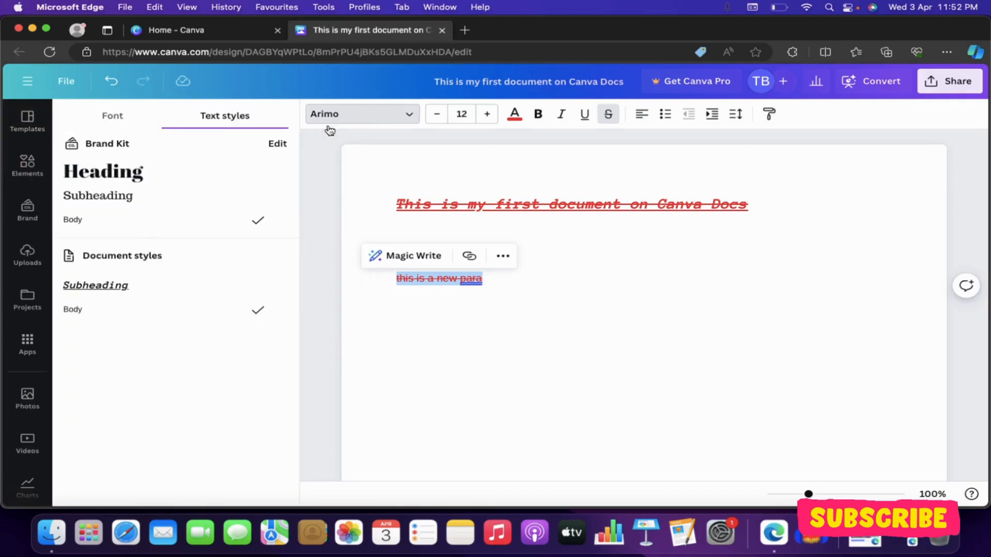
pyautogui.click(114, 115)
pyautogui.scroll(-2, 150, 285)
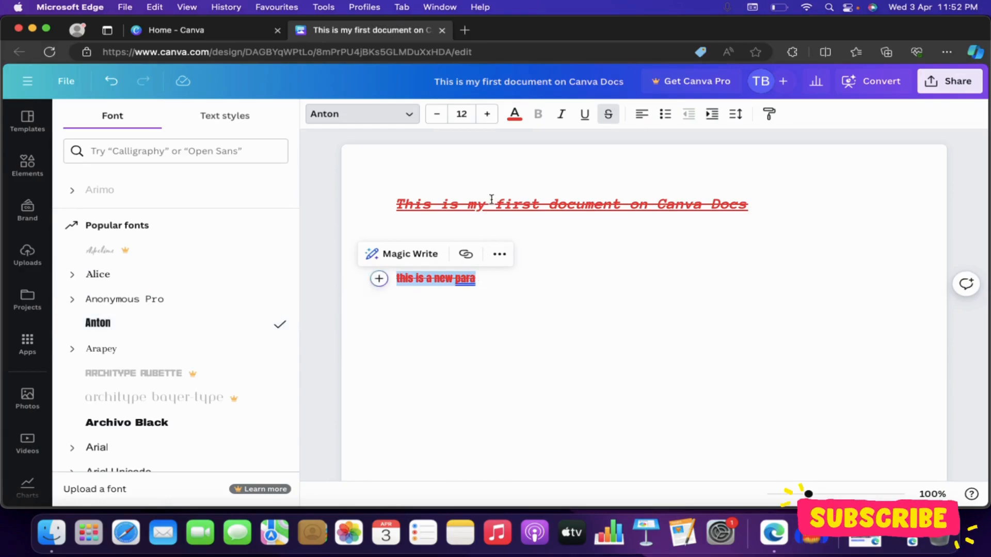
pyautogui.click(589, 115)
pyautogui.click(584, 117)
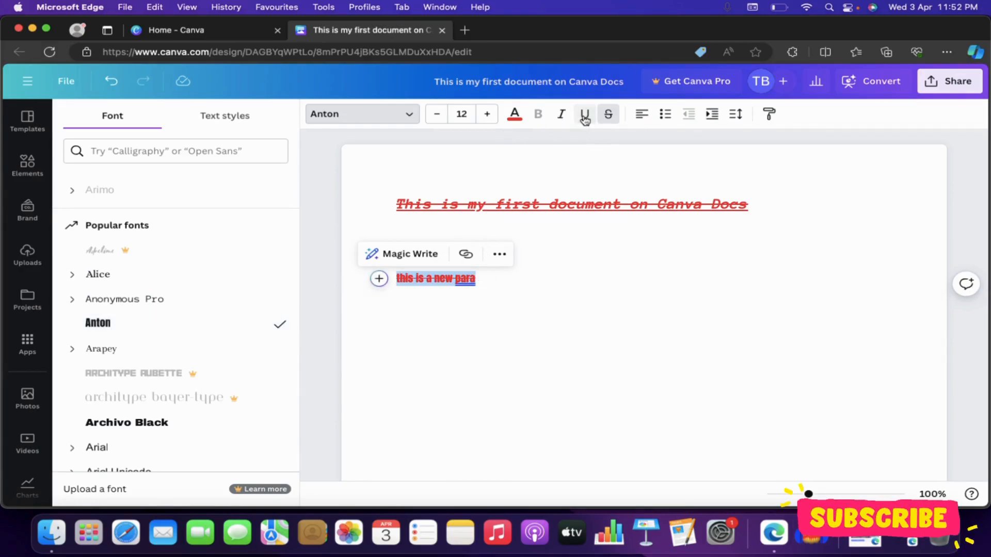
pyautogui.click(526, 274)
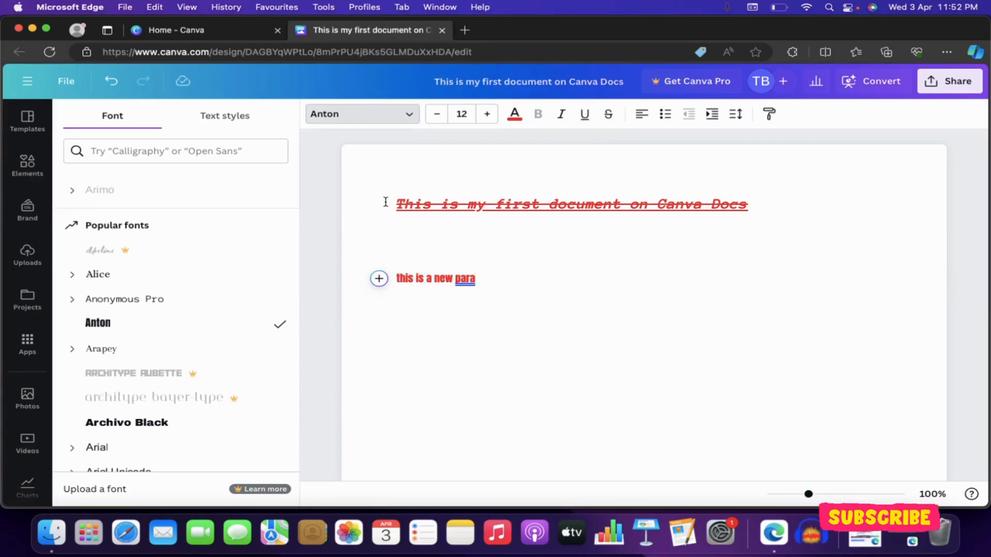
pyautogui.moveTo(386, 202); pyautogui.dragTo(763, 197)
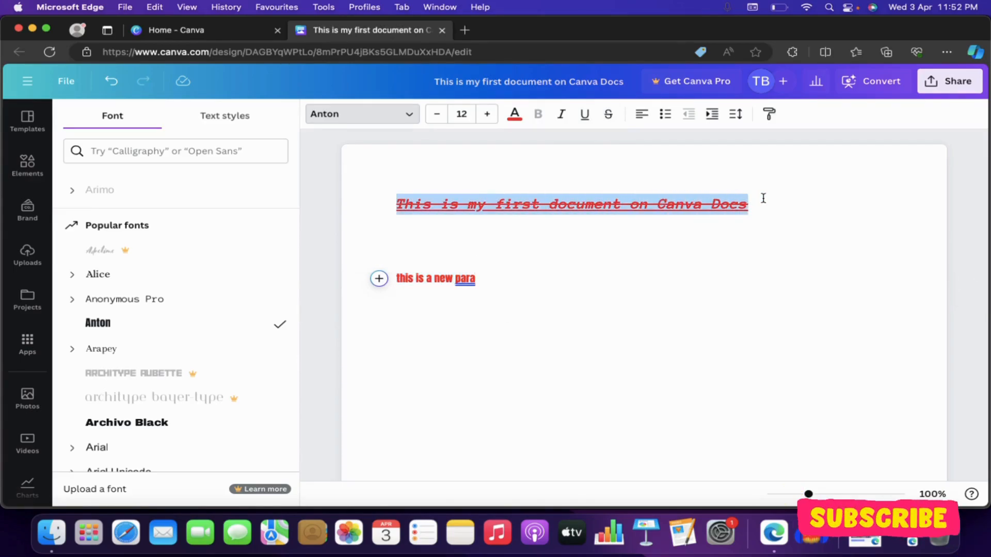
pyautogui.click(504, 279)
pyautogui.moveTo(486, 281); pyautogui.dragTo(389, 271)
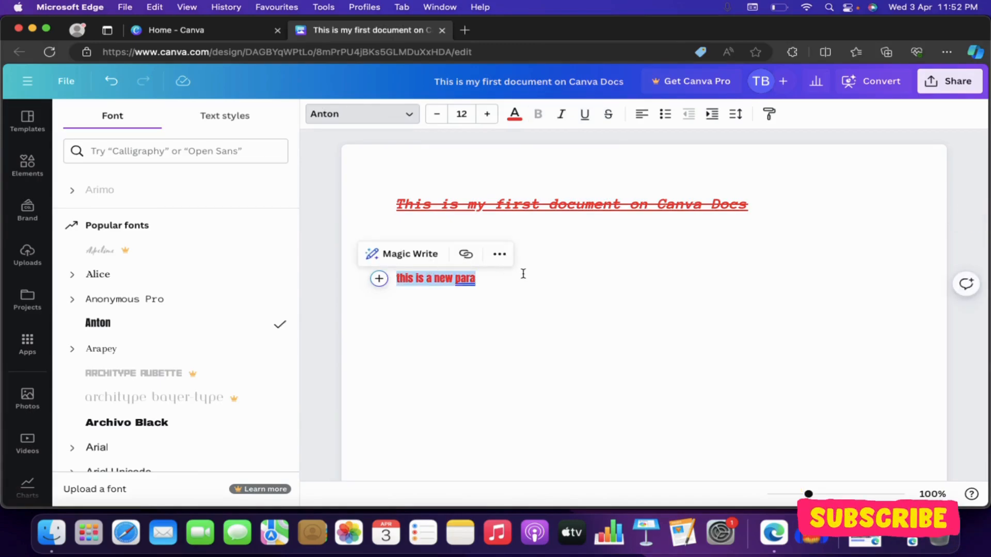
pyautogui.click(548, 250)
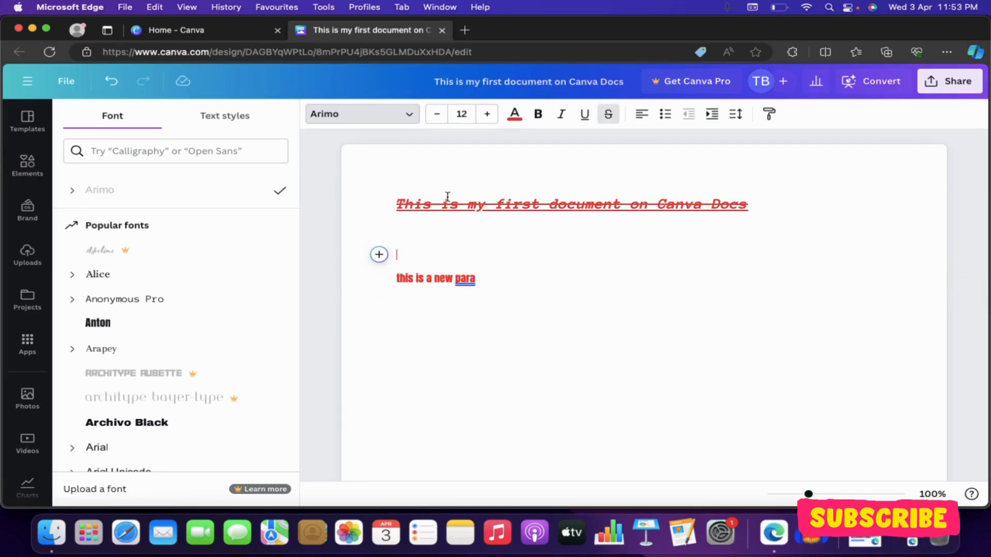
pyautogui.scroll(-1, 429, 212)
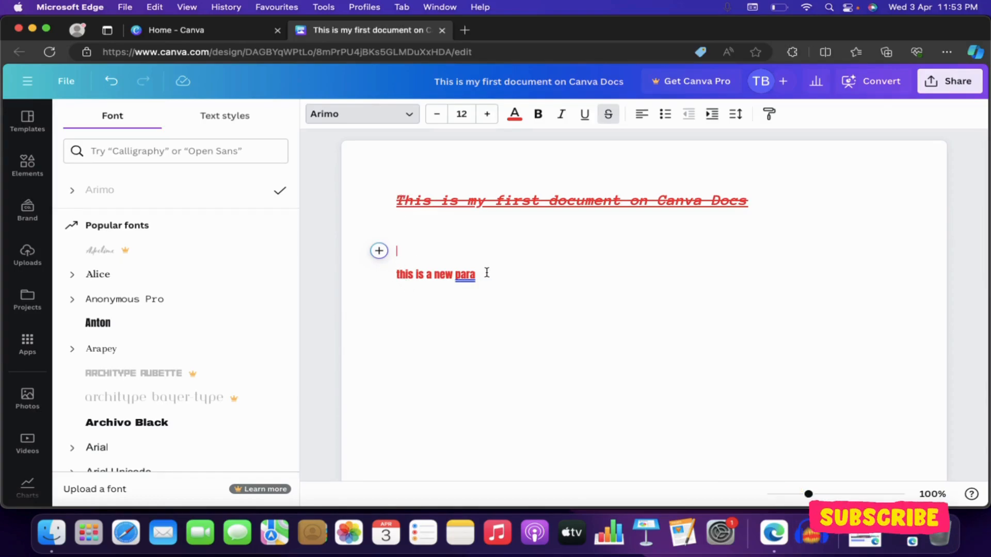
# - Paint the title's red Anonymous Pro 18 style onto 'this is a new para' with Copy style
pyautogui.moveTo(395, 199); pyautogui.dragTo(769, 205)
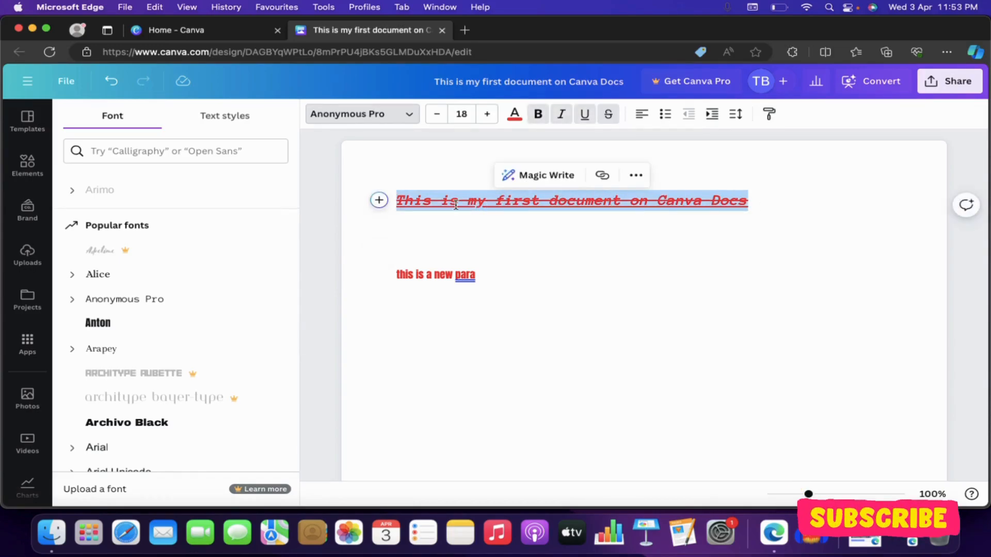
pyautogui.doubleClick(416, 199)
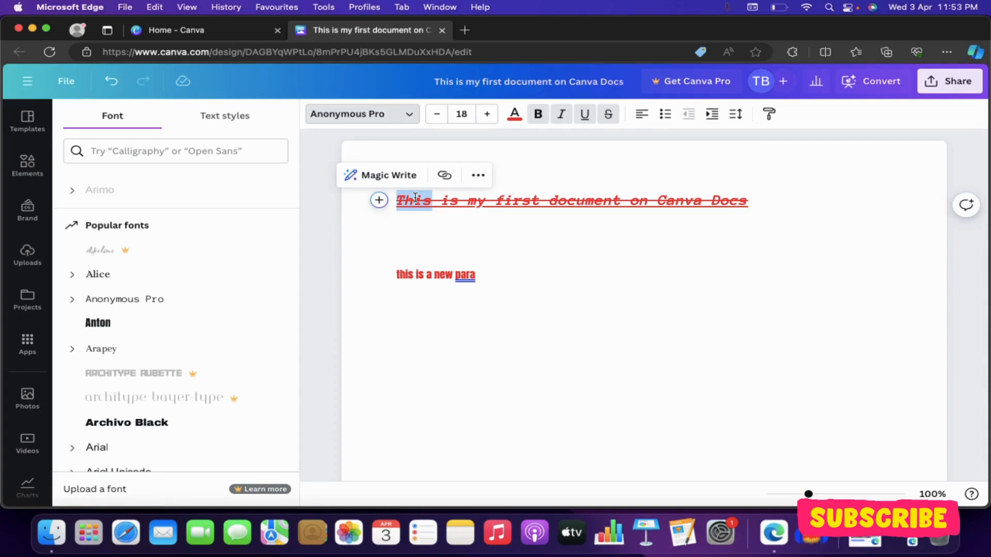
pyautogui.click(770, 117)
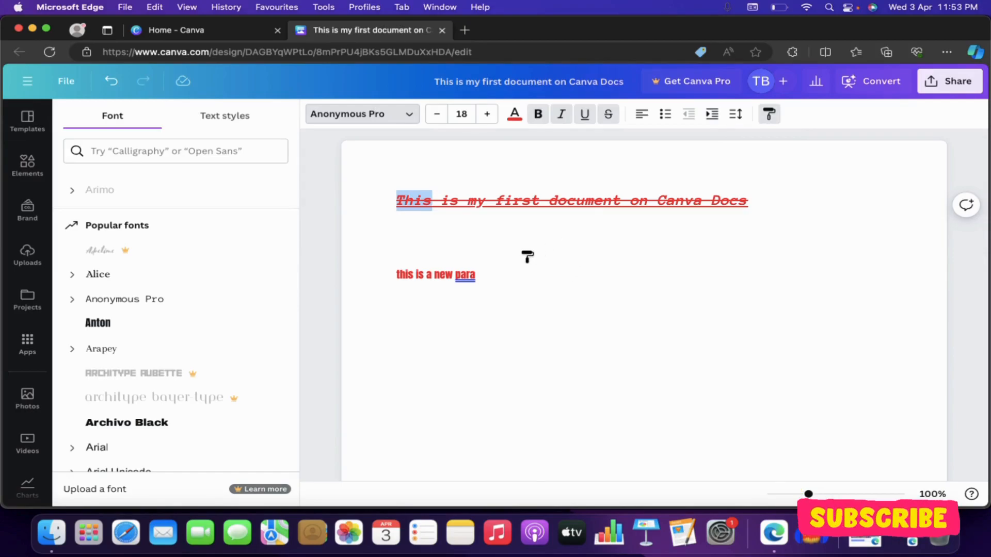
pyautogui.moveTo(478, 274); pyautogui.dragTo(393, 270)
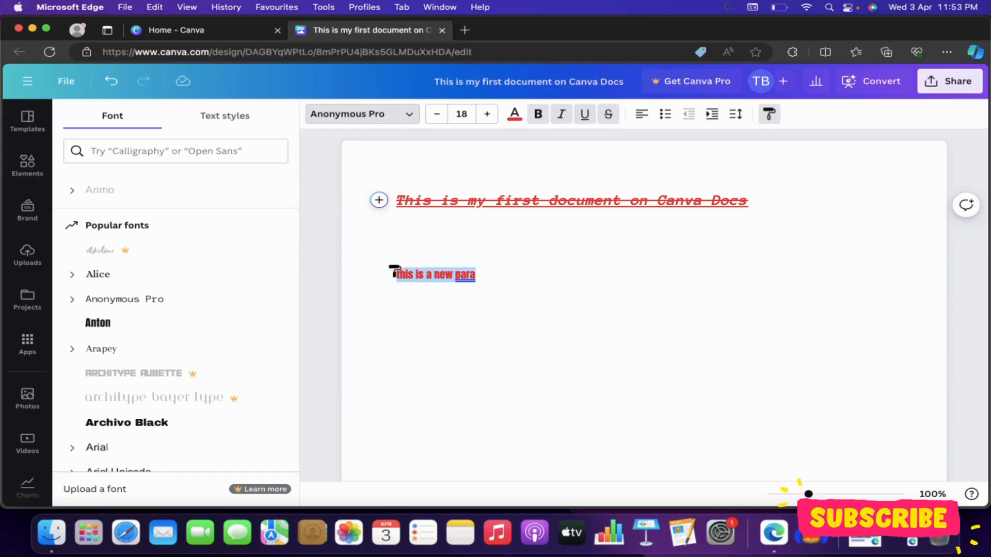
pyautogui.moveTo(393, 270); pyautogui.dragTo(395, 271)
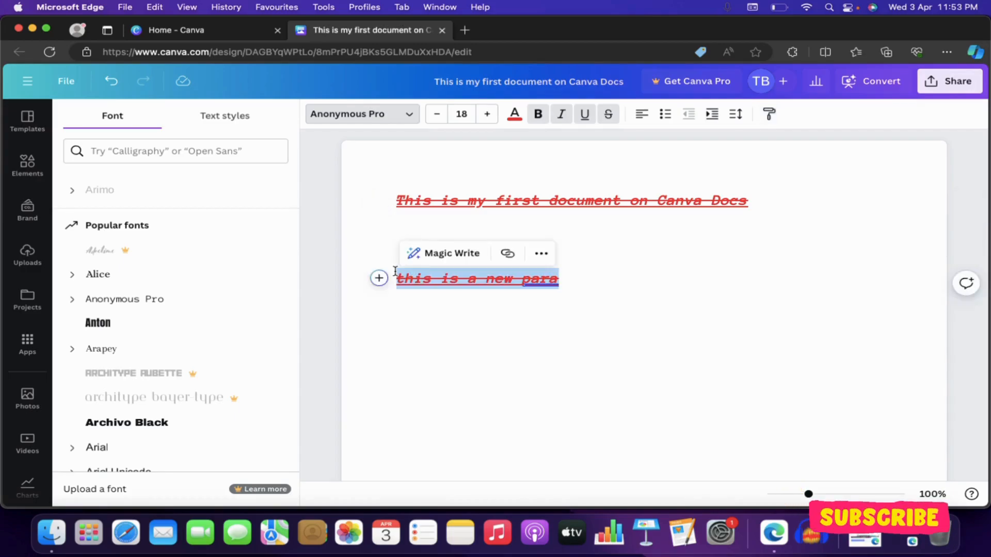
pyautogui.click(485, 315)
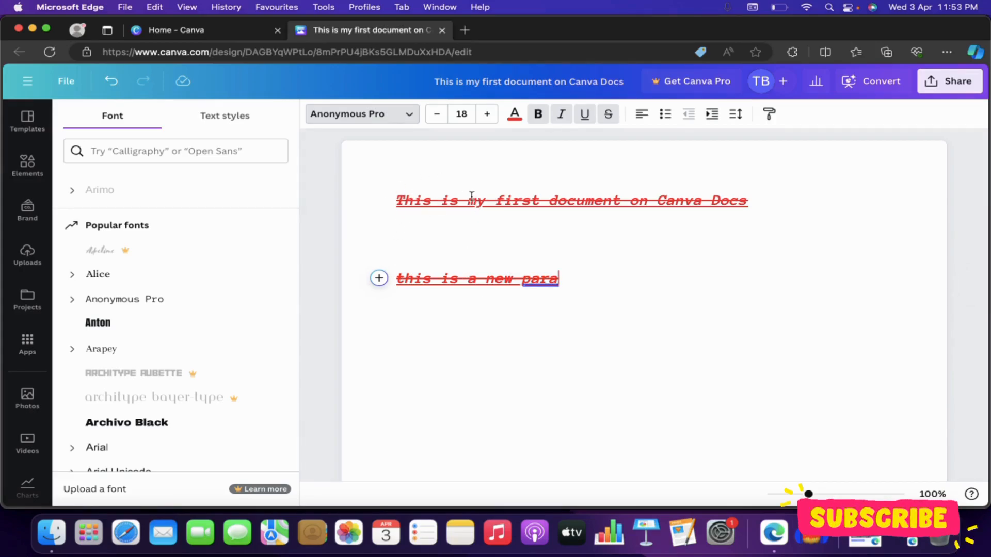
pyautogui.scroll(-2, 449, 289)
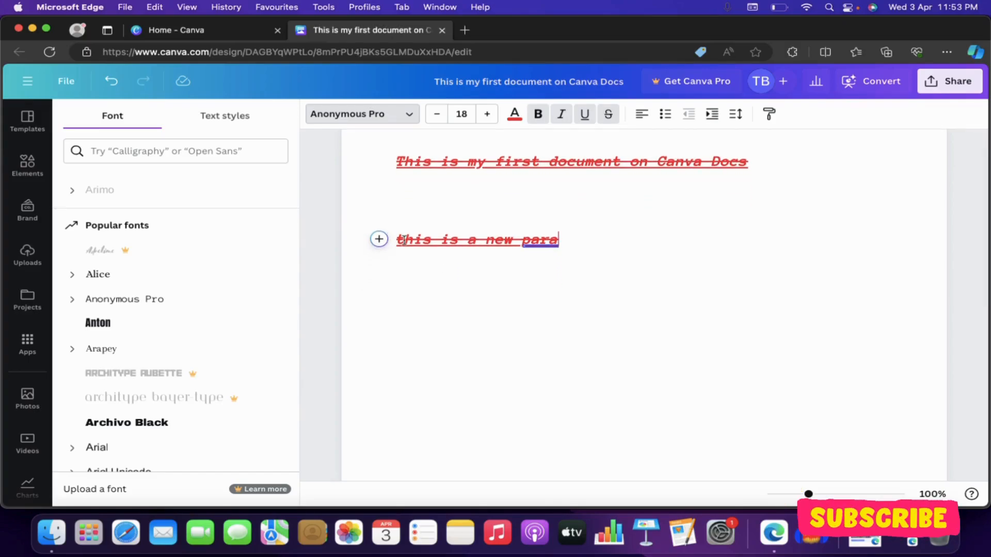
pyautogui.scroll(1, 578, 239)
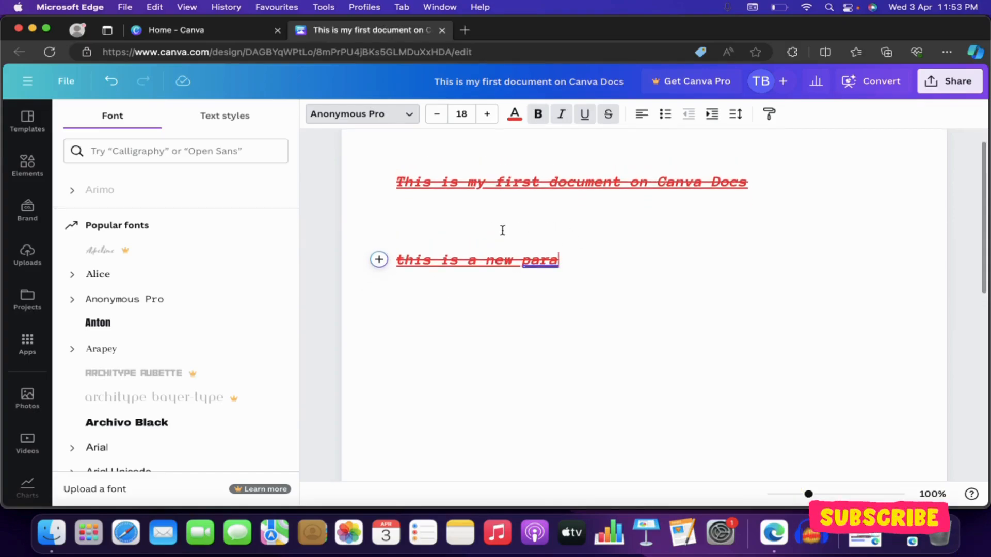
pyautogui.click(502, 231)
pyautogui.scroll(1, 502, 230)
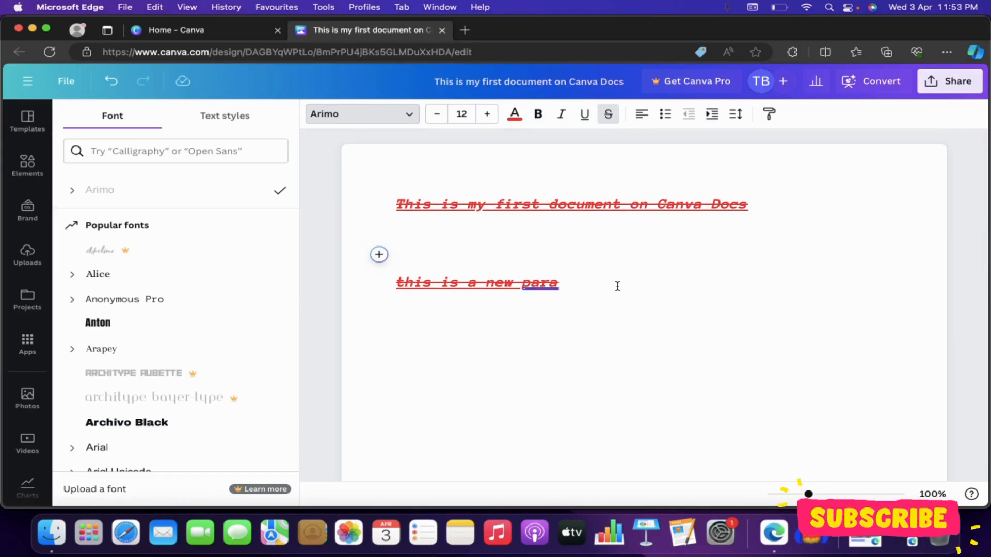
# - Replace the selected lines with the India flag emoji found by searching emojis for 'india'
pyautogui.moveTo(559, 283); pyautogui.dragTo(384, 190)
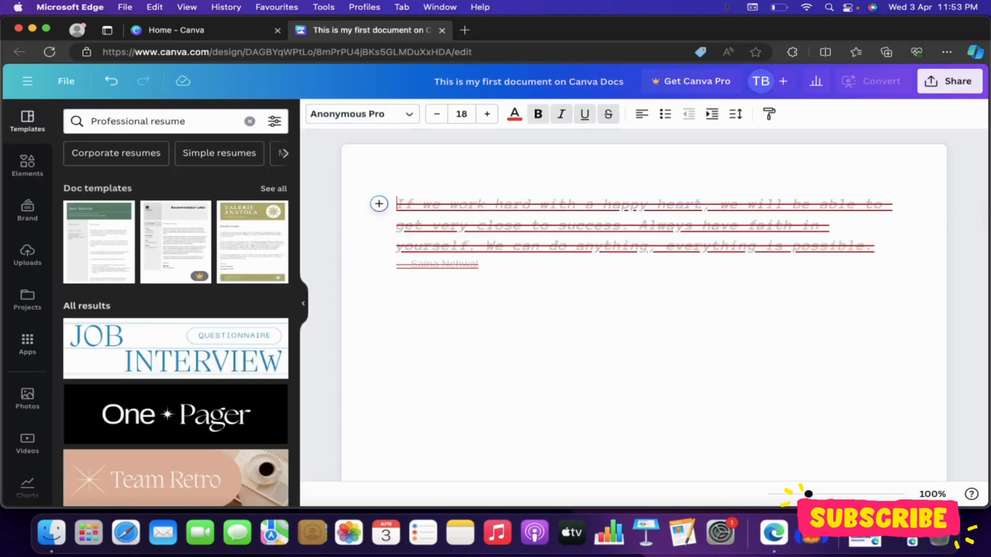
pyautogui.click(379, 204)
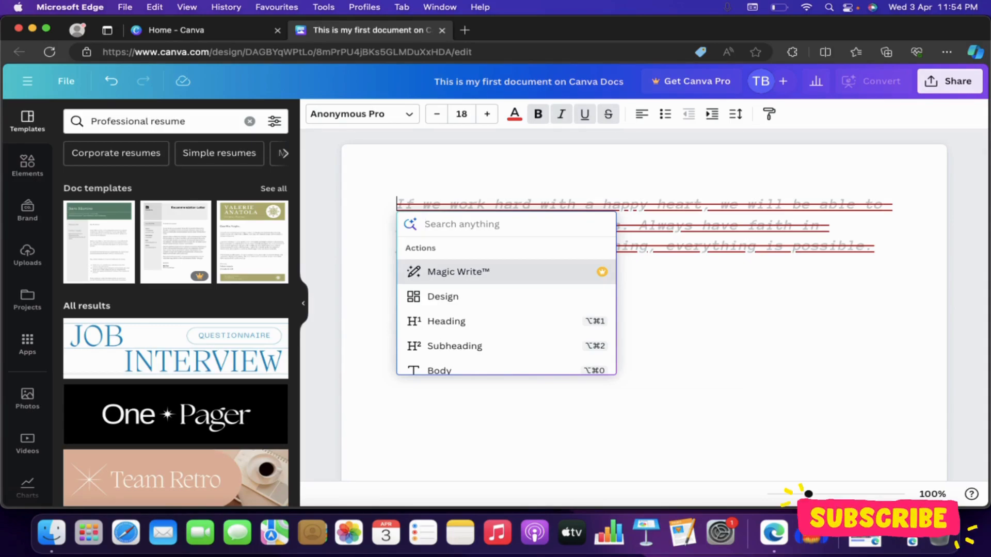
pyautogui.write('india')
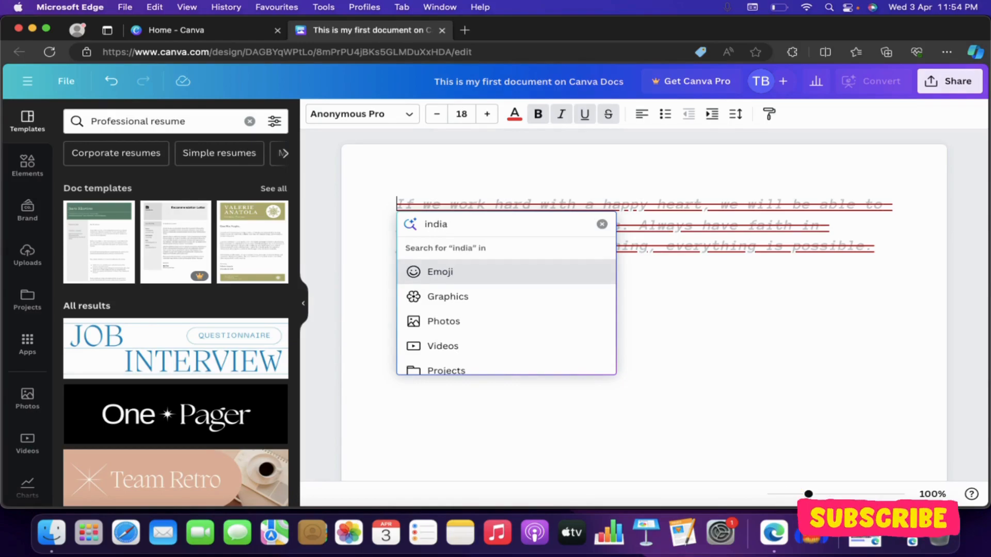
pyautogui.press('Return')
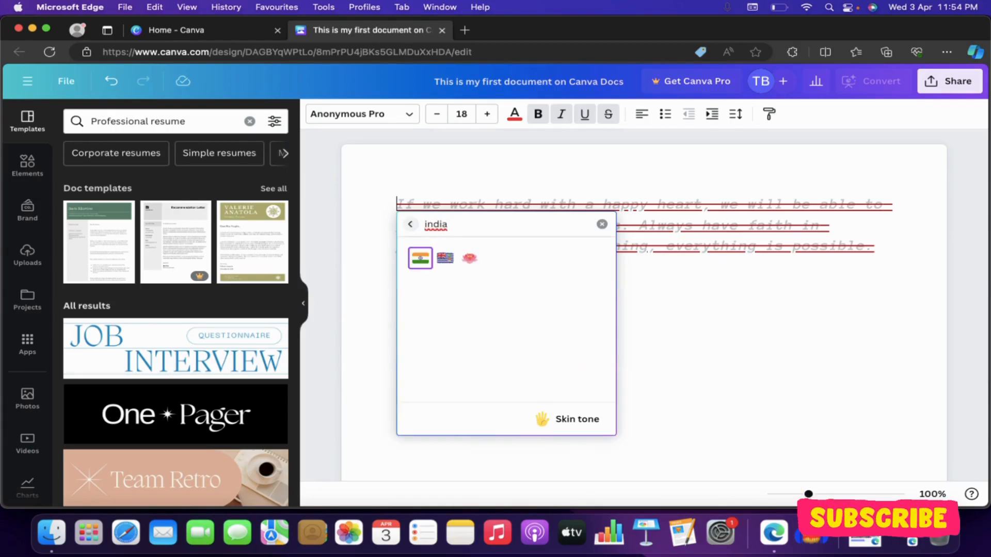
pyautogui.click(419, 261)
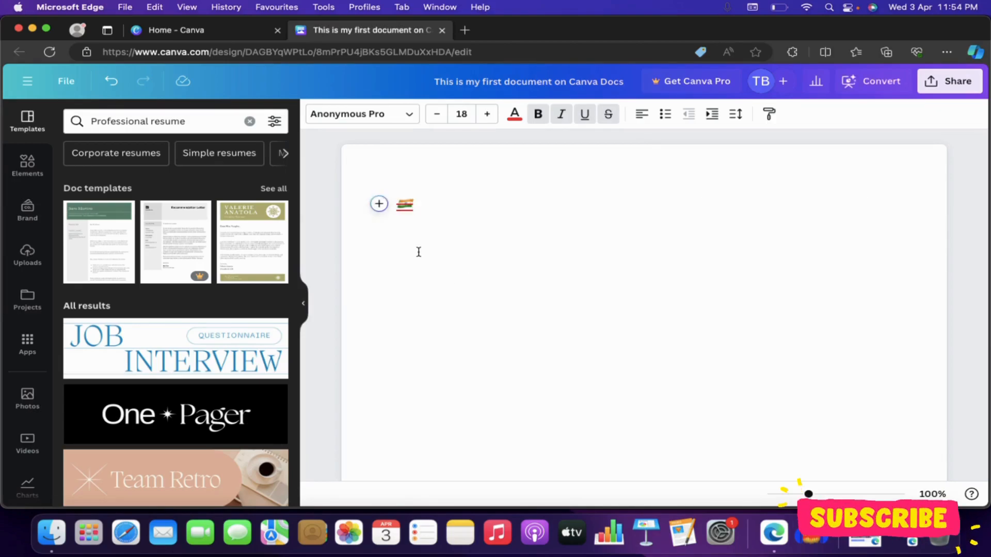
# - Start a new line below the flag and bring up the Magic Write prompt
pyautogui.press('Return')
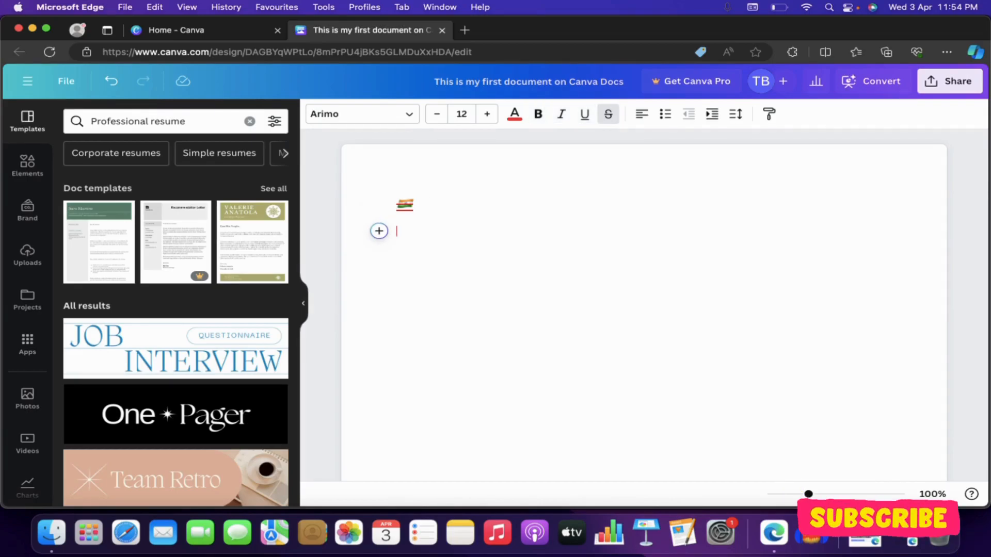
pyautogui.click(379, 232)
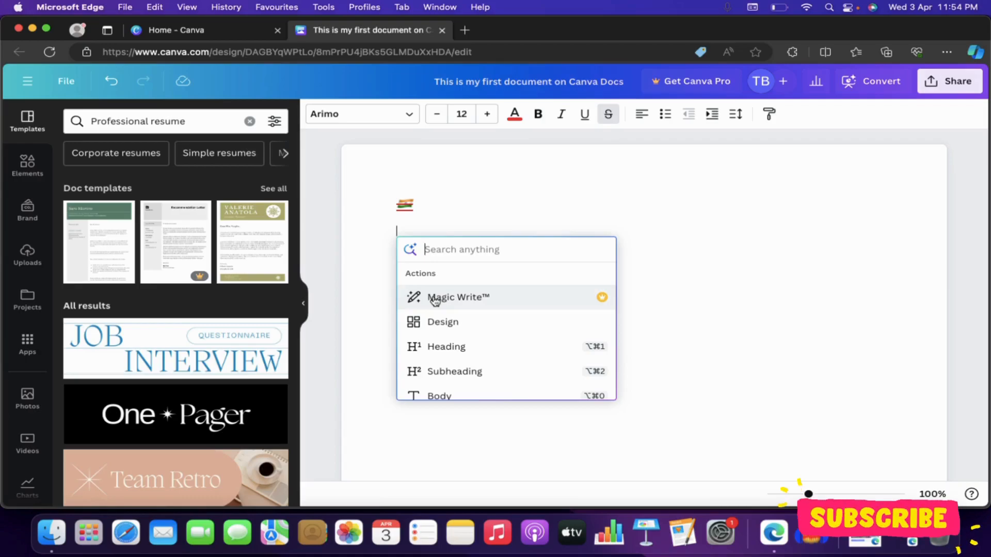
pyautogui.click(435, 300)
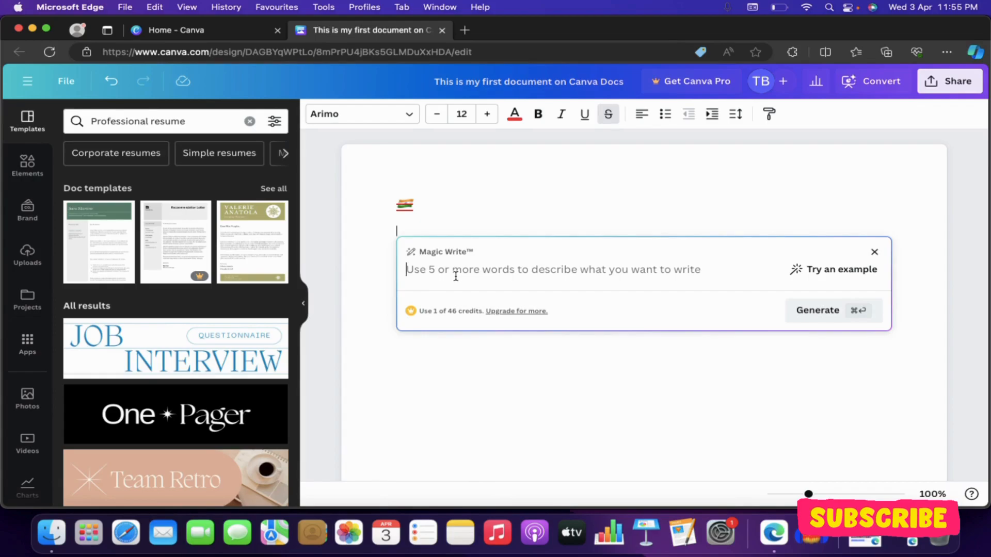
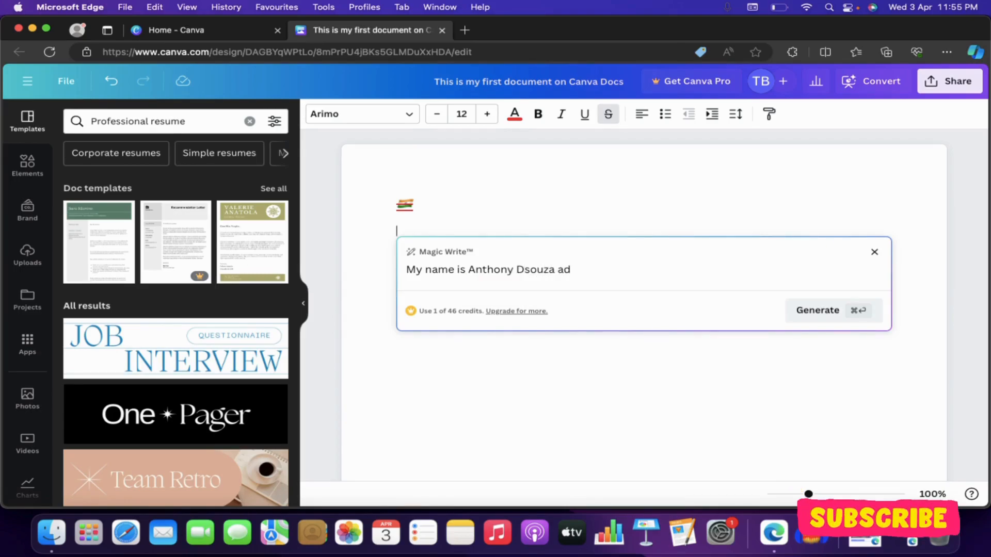
# - Write a prompt with the holder's name, address and account details requesting a lost-debit-card replacement letter
pyautogui.press('BackSpace')
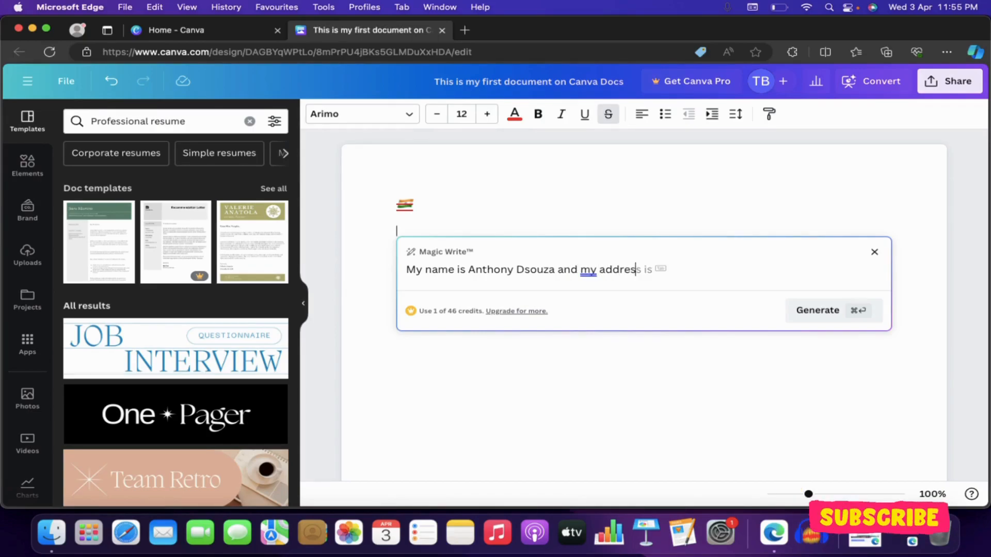
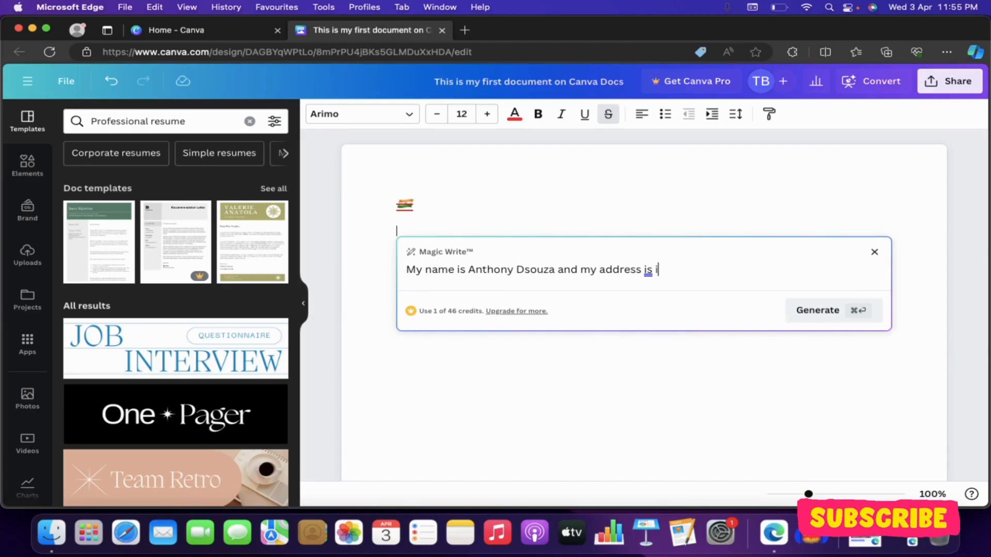
pyautogui.press('BackSpace')
pyautogui.press('BackSpace')
pyautogui.press('BackSpace')
pyautogui.press('BackSpace')
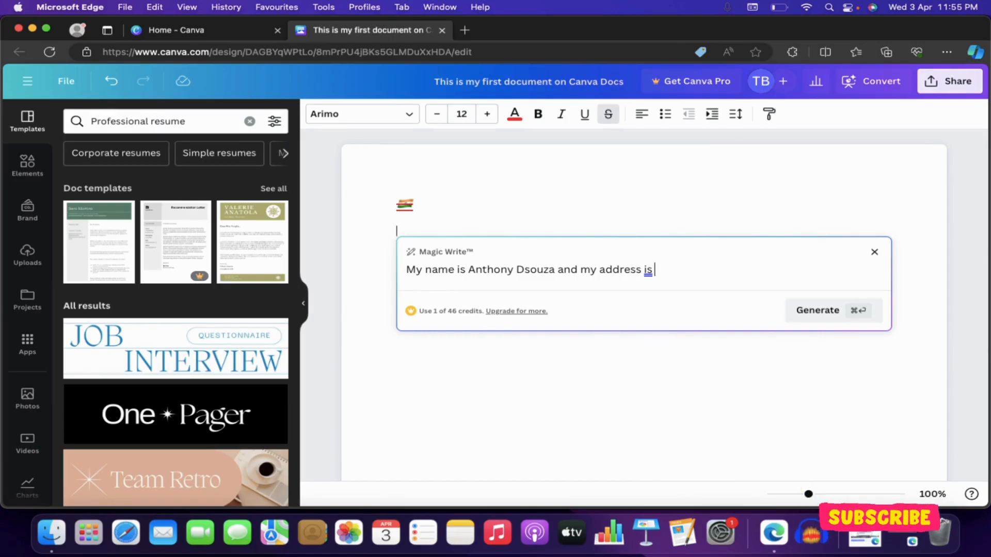
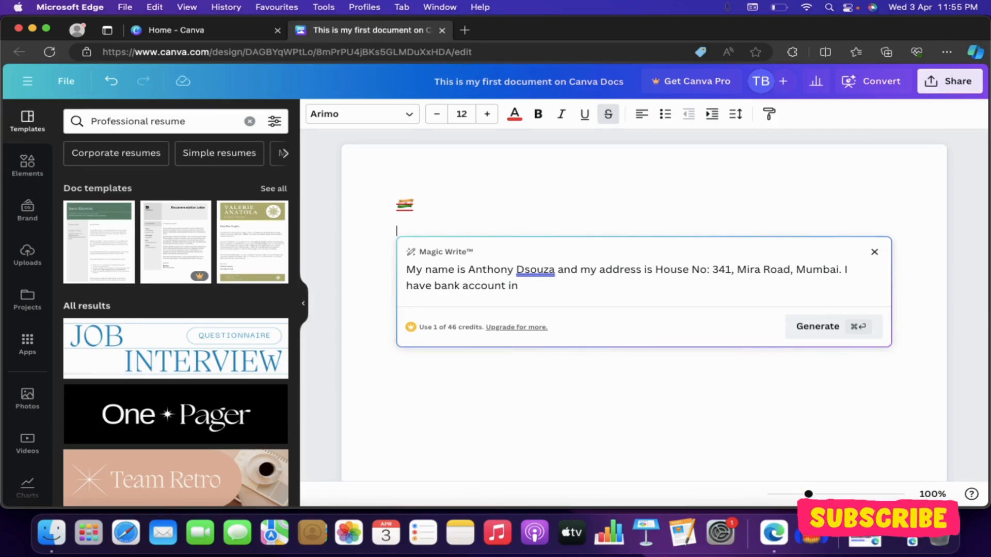
pyautogui.press('BackSpace')
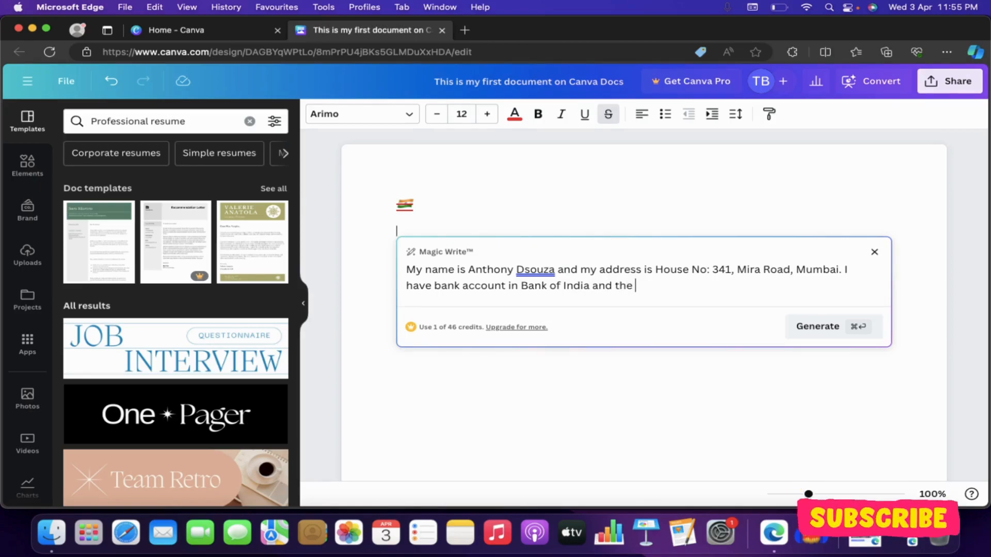
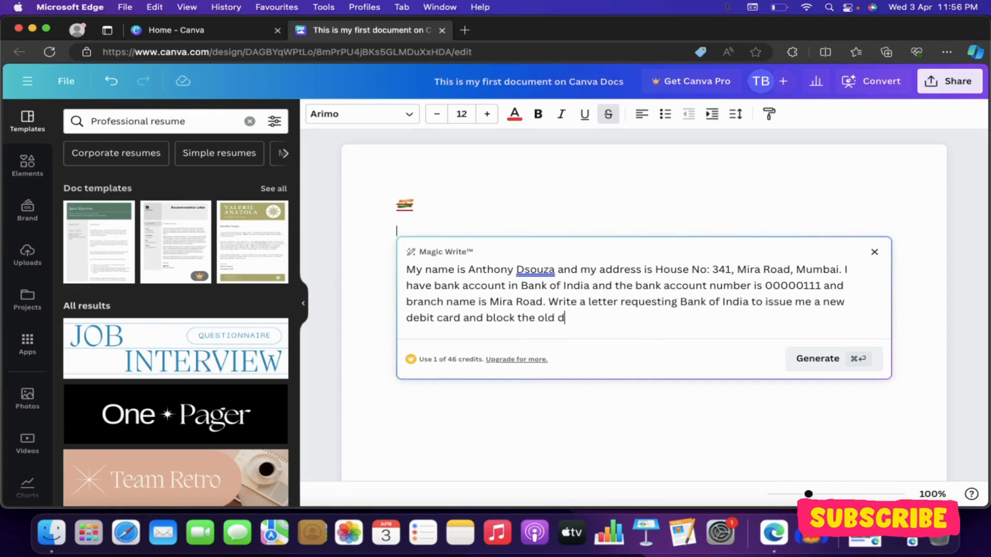
pyautogui.press('BackSpace')
pyautogui.press('BackSpace')
pyautogui.press('BackSpace')
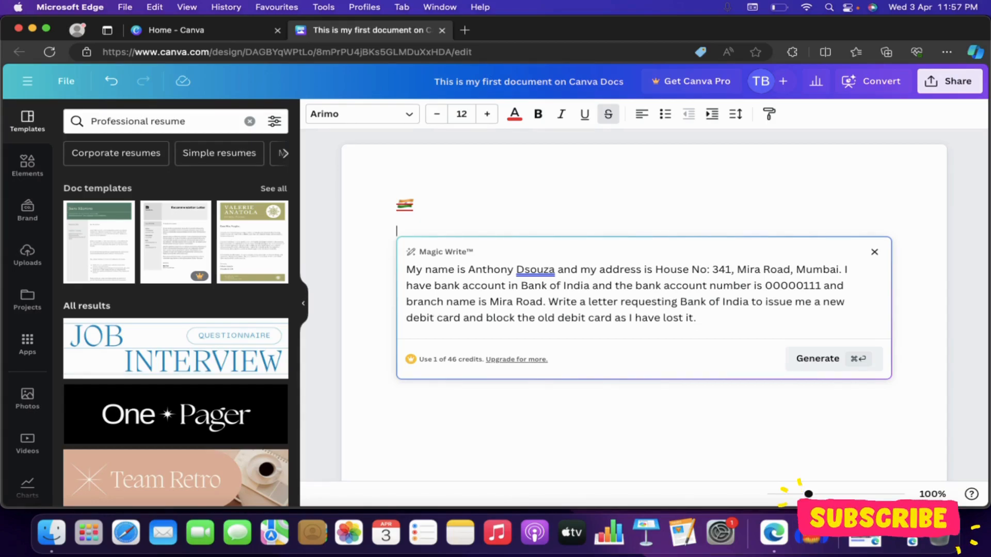
# - Generate the Bank of India debit card letter with Magic Write and insert it into the doc
pyautogui.click(816, 371)
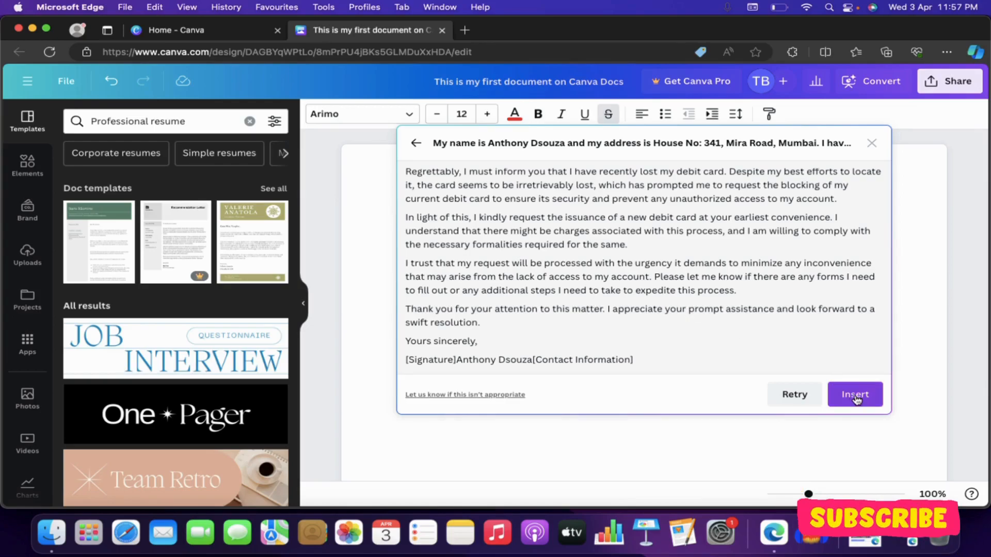
pyautogui.scroll(2, 743, 306)
pyautogui.scroll(2, 743, 306)
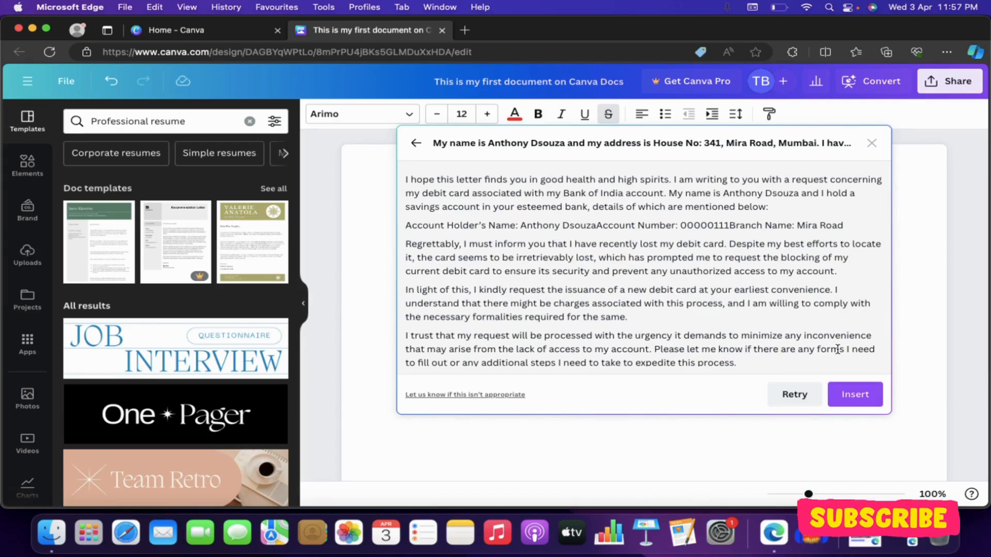
pyautogui.click(853, 395)
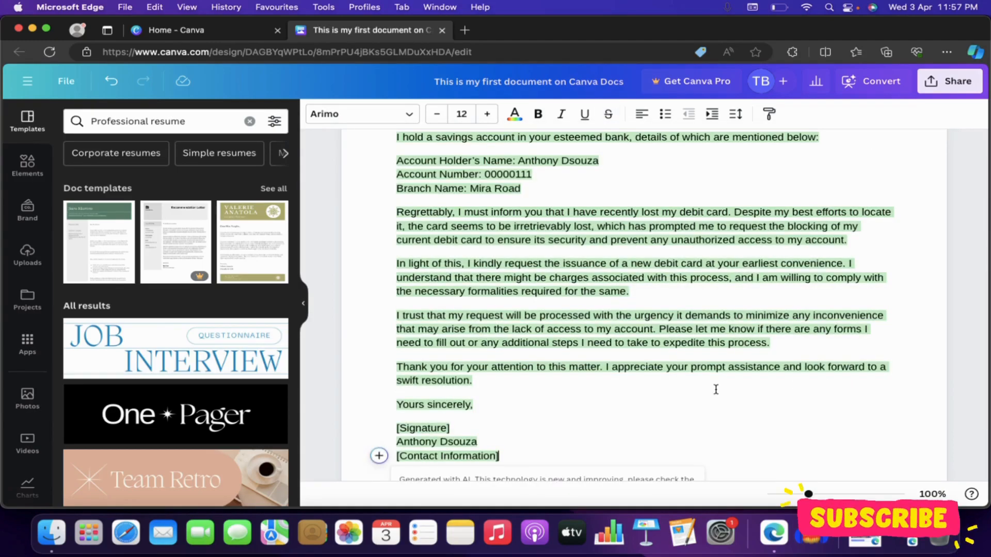
# - Delete the India flag emoji from the top of the letter
pyautogui.scroll(2, 716, 389)
pyautogui.scroll(4, 716, 389)
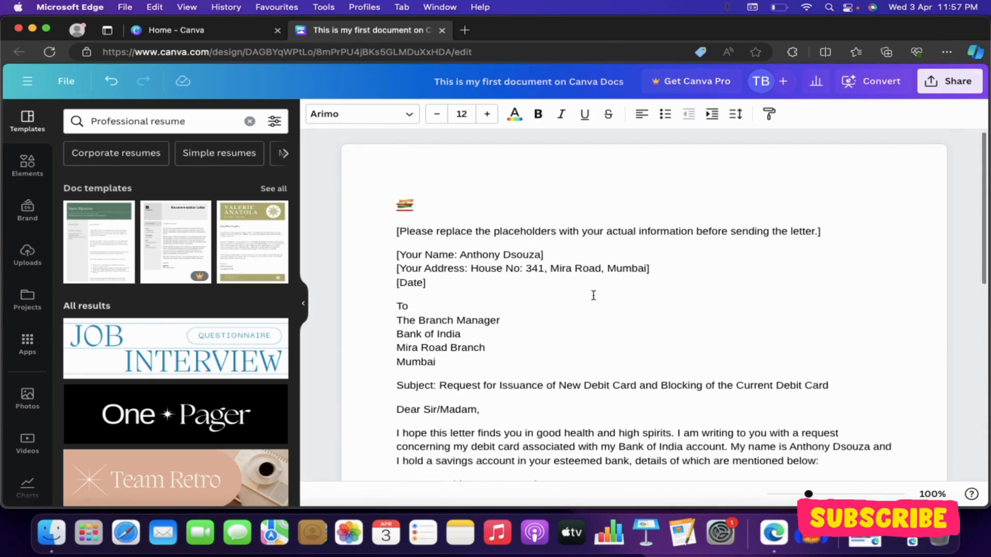
pyautogui.moveTo(435, 206); pyautogui.dragTo(368, 195)
pyautogui.press('BackSpace')
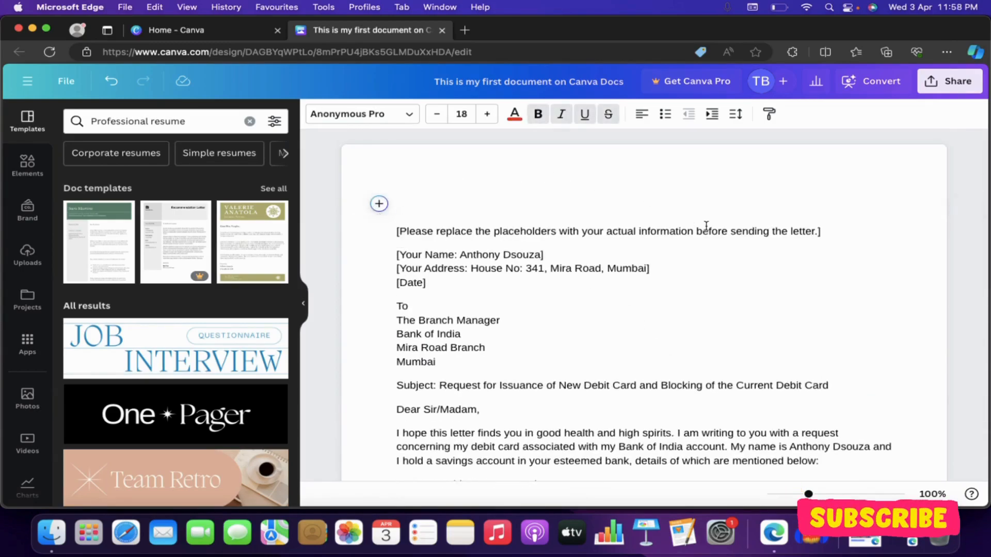
# - Select the '[Please replace the placeholders…]' instruction line
pyautogui.click(710, 256)
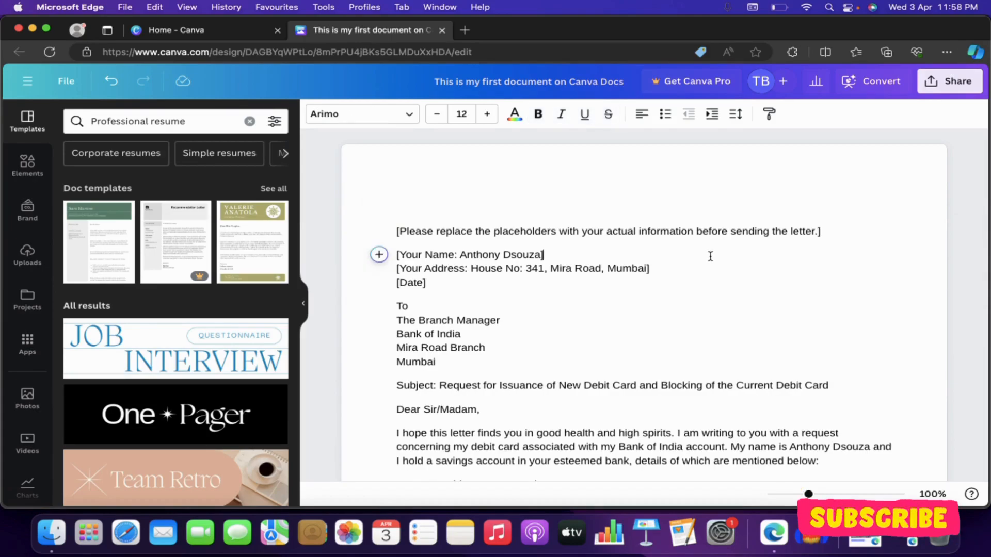
pyautogui.click(834, 231)
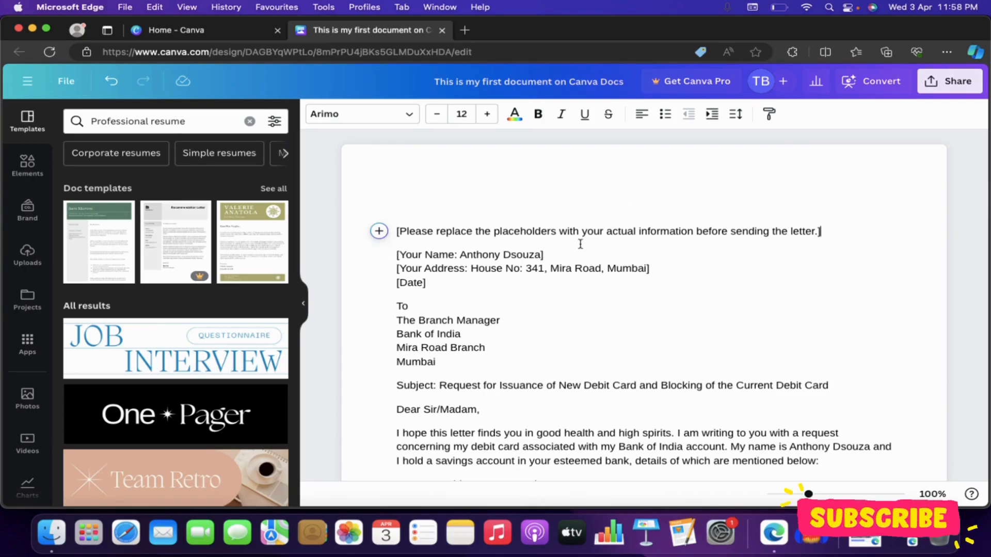
pyautogui.moveTo(869, 234); pyautogui.dragTo(750, 186)
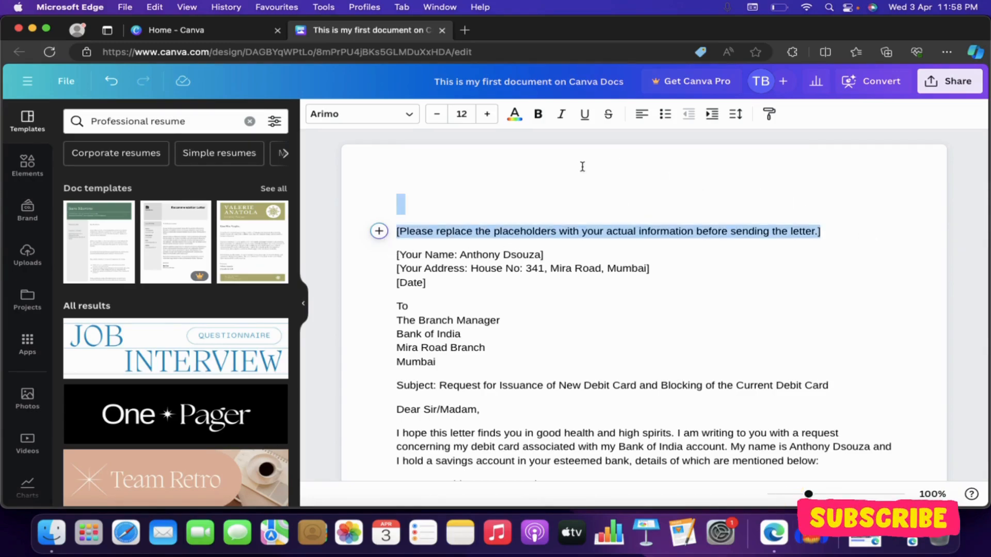
pyautogui.moveTo(613, 166); pyautogui.dragTo(504, 150)
# - Delete the placeholder instruction line and the 'Your' labels from the name and address lines
pyautogui.press('BackSpace')
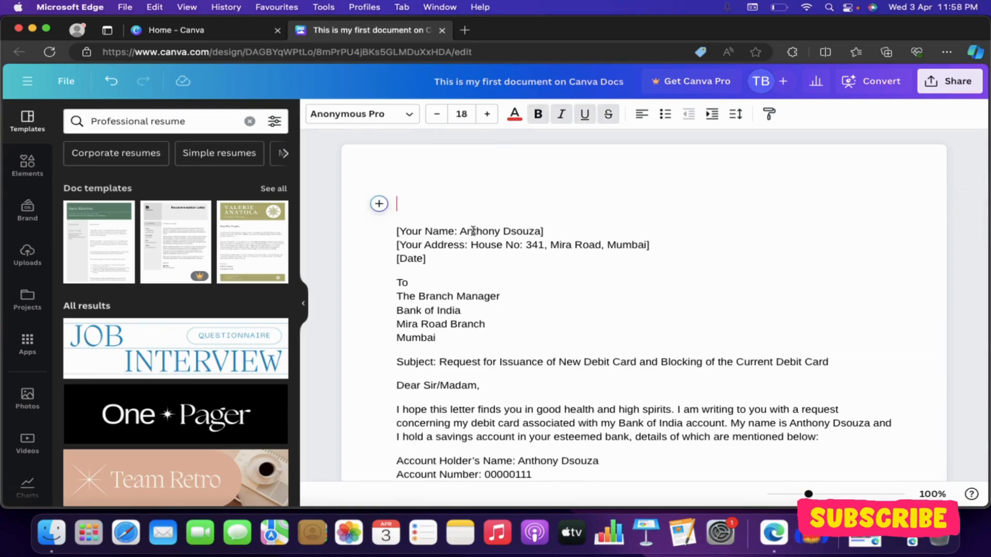
pyautogui.click(462, 233)
pyautogui.press('BackSpace')
pyautogui.press('BackSpace')
pyautogui.press('BackSpace')
pyautogui.press('BackSpace')
pyautogui.press('BackSpace')
pyautogui.press('BackSpace')
pyautogui.press('BackSpace')
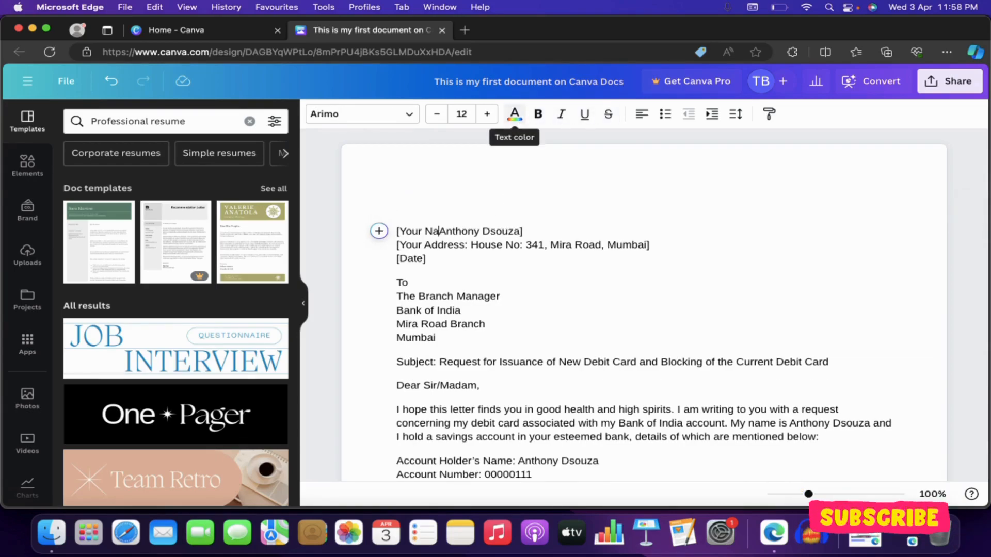
pyautogui.press('BackSpace')
pyautogui.press('BackSpace')
pyautogui.press('BackSpace')
pyautogui.press('BackSpace')
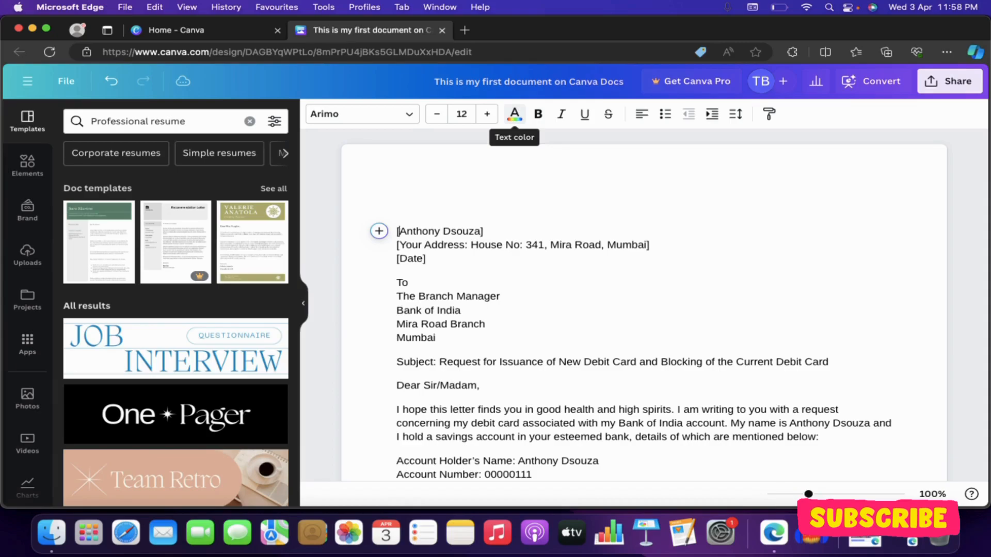
pyautogui.doubleClick(418, 247)
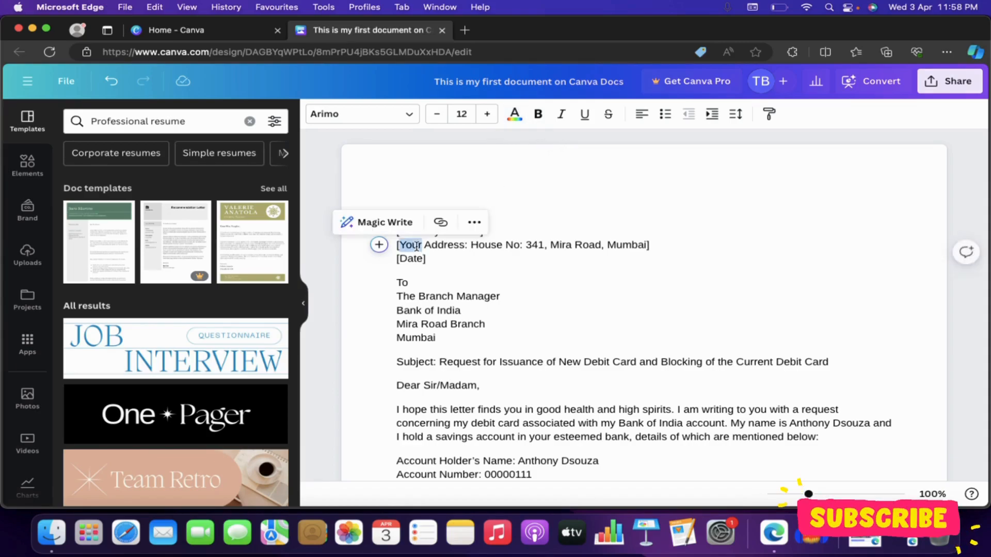
pyautogui.press('BackSpace')
# - Replace the [Date] placeholder with 'Date: 4th April 2024'
pyautogui.doubleClick(414, 259)
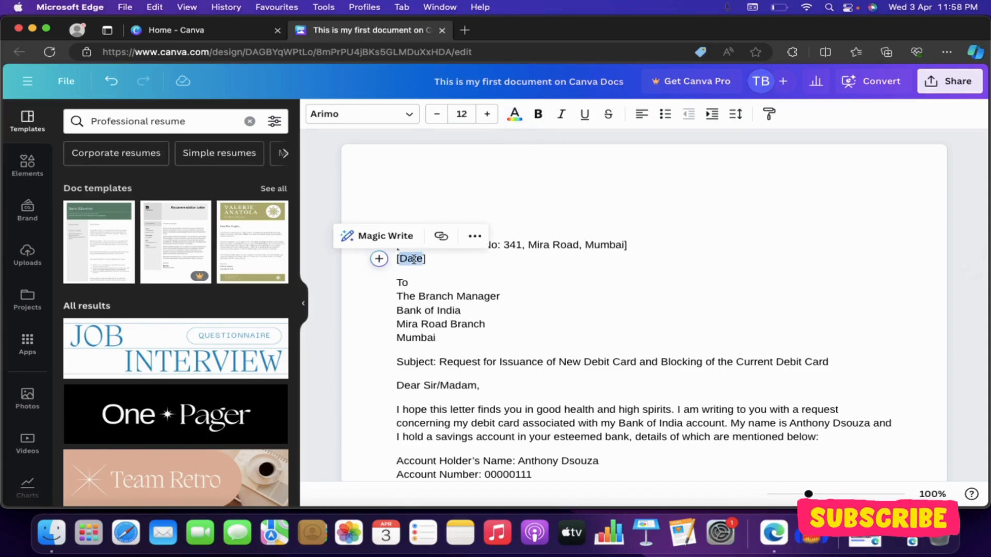
pyautogui.click(433, 258)
pyautogui.press('BackSpace')
pyautogui.press('BackSpace')
pyautogui.press('BackSpace')
pyautogui.press('BackSpace')
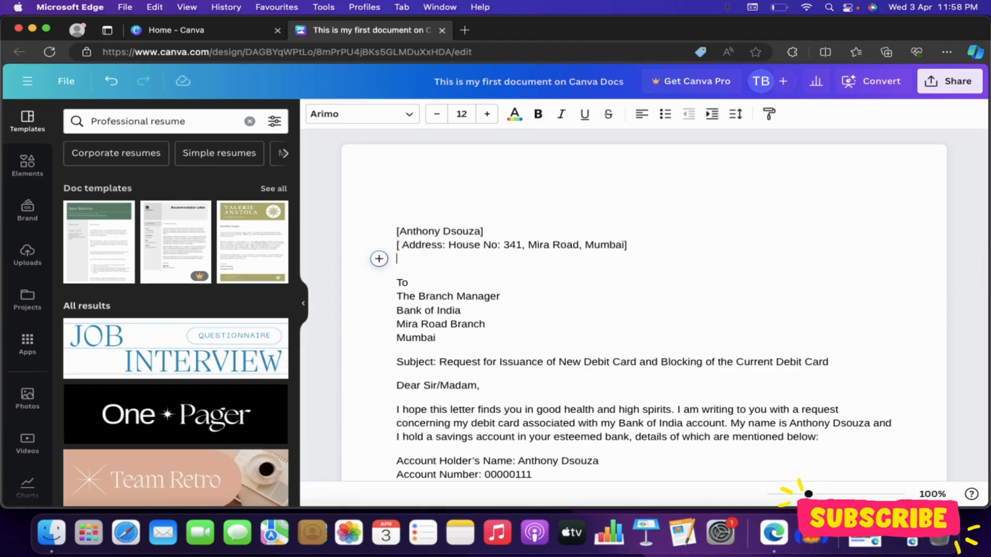
pyautogui.write('Date')
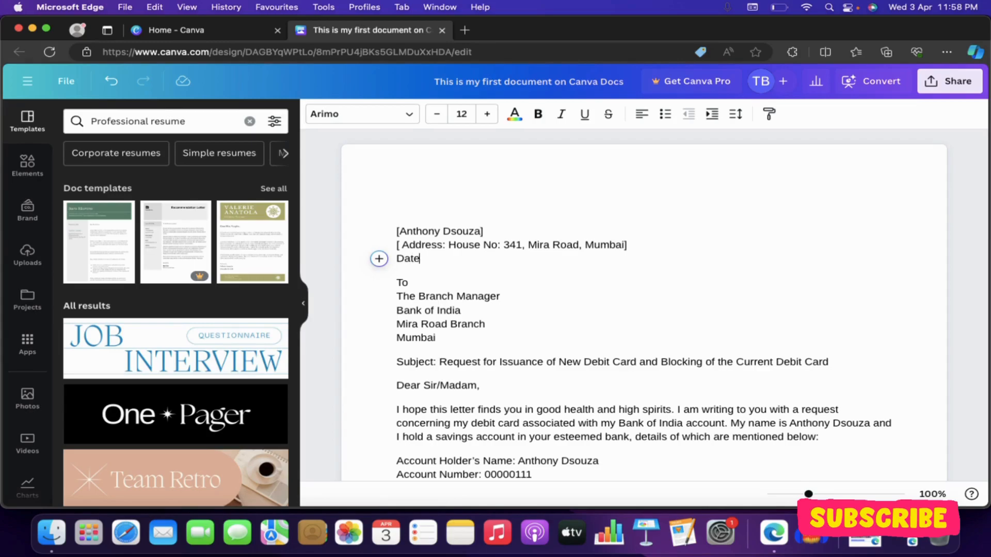
pyautogui.write(': 4th')
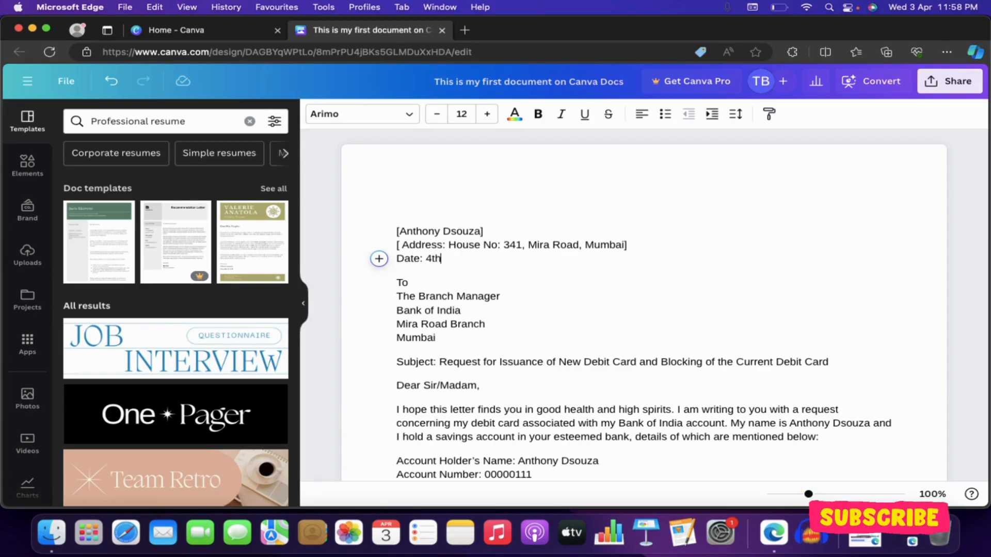
pyautogui.write(' April 2024')
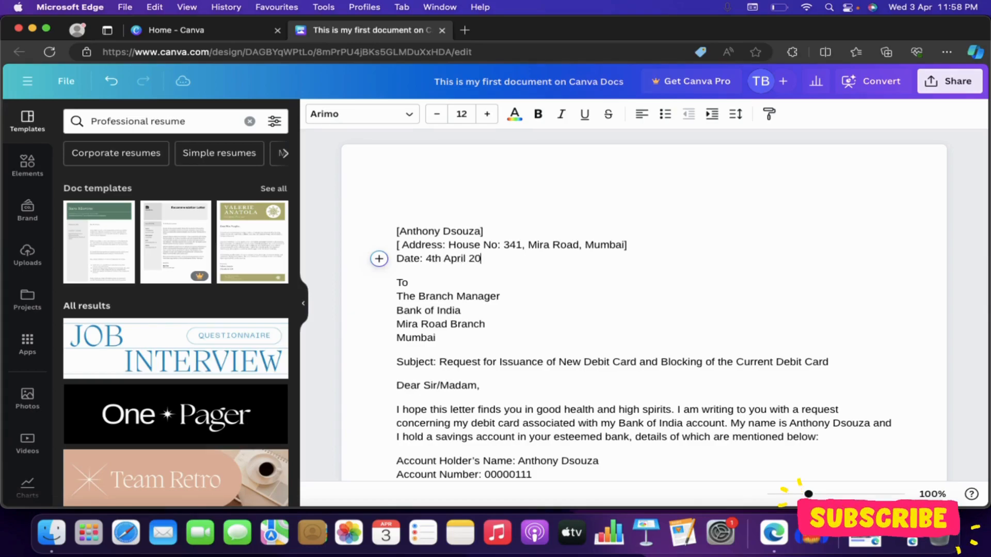
# - Remove the square brackets around the address and sender name lines
pyautogui.click(635, 246)
pyautogui.press('BackSpace')
pyautogui.click(403, 244)
pyautogui.press('BackSpace')
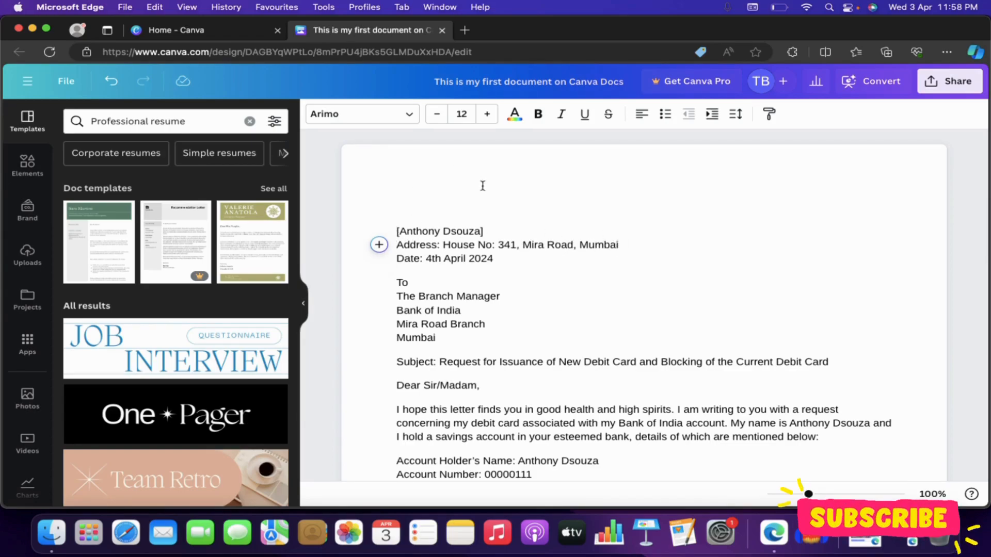
pyautogui.click(496, 232)
pyautogui.press('BackSpace')
pyautogui.click(400, 227)
pyautogui.press('BackSpace')
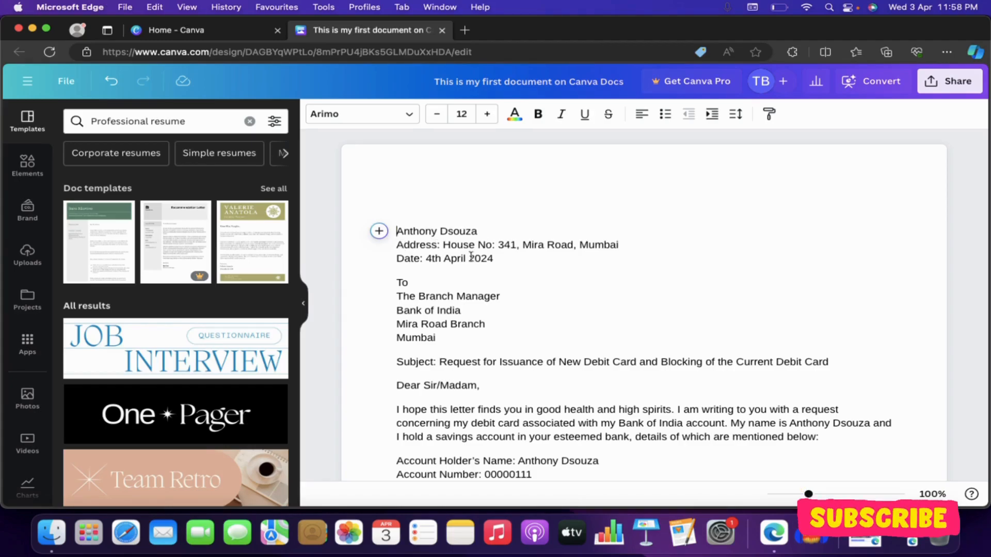
pyautogui.scroll(-4, 547, 314)
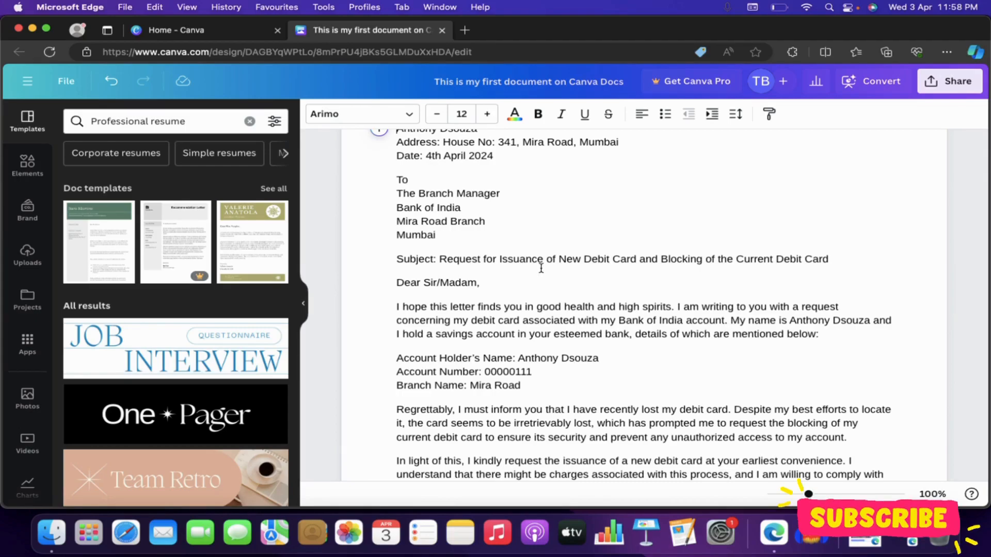
pyautogui.scroll(2, 539, 265)
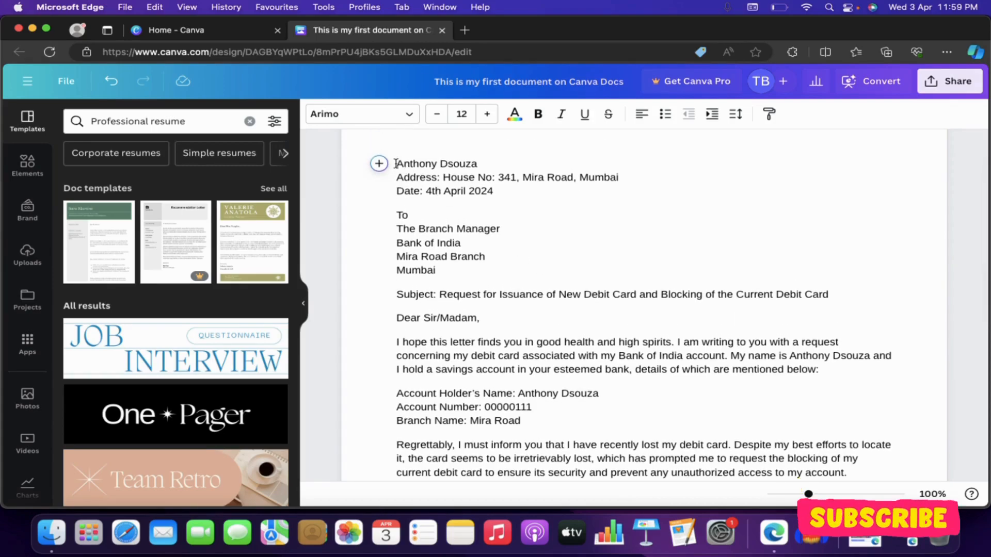
pyautogui.click(395, 163)
pyautogui.scroll(-1, 467, 266)
pyautogui.scroll(-1, 423, 248)
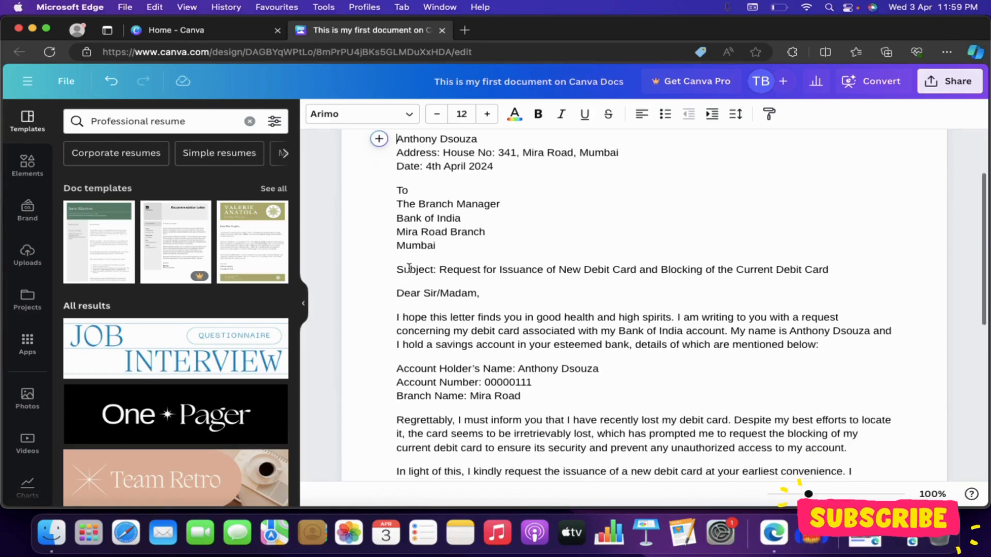
pyautogui.scroll(-2, 449, 279)
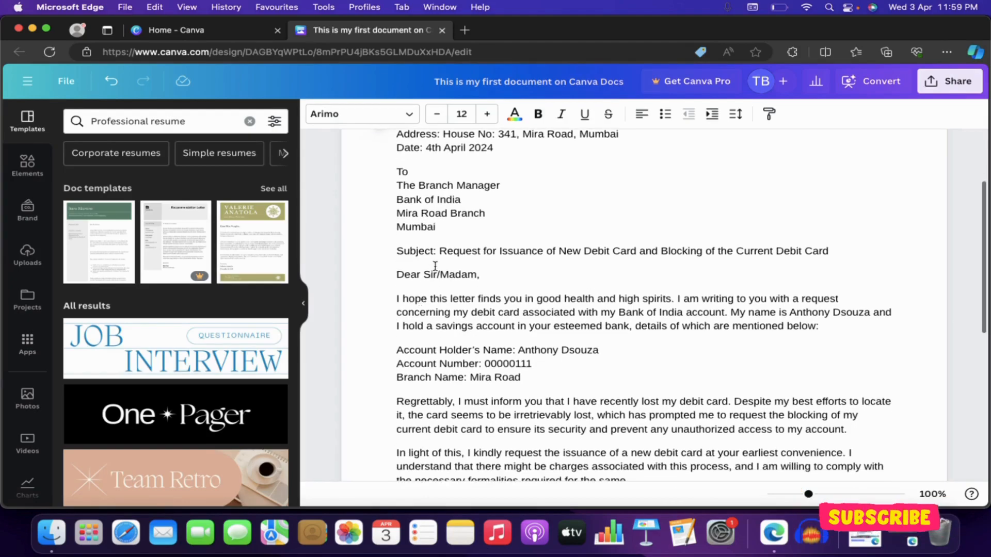
pyautogui.scroll(-1, 436, 284)
pyautogui.scroll(-2, 439, 287)
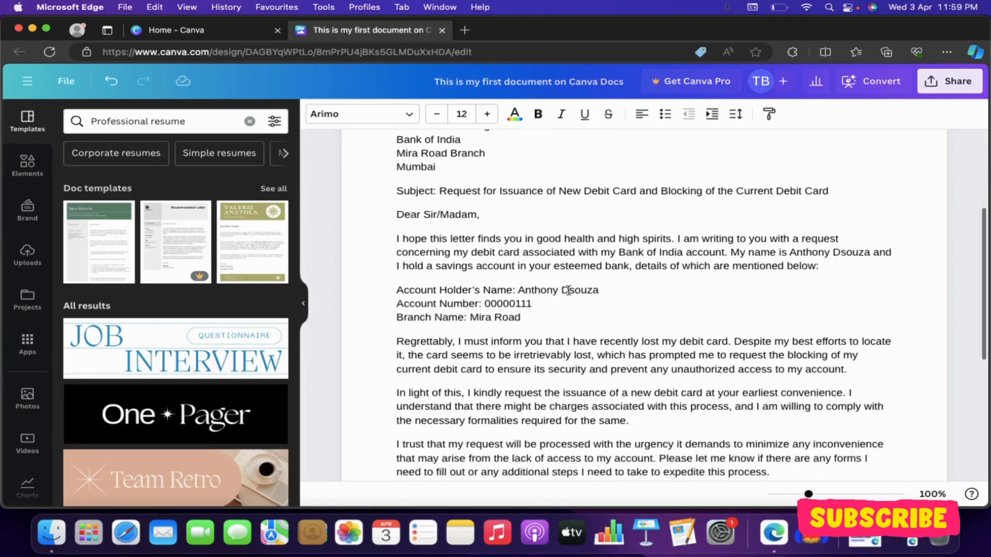
pyautogui.scroll(-1, 604, 288)
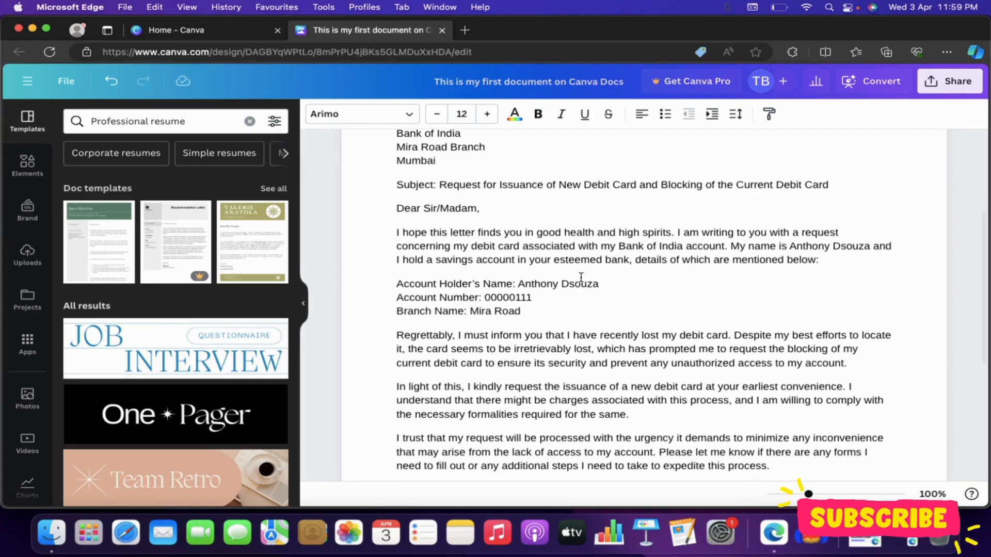
pyautogui.scroll(-2, 580, 278)
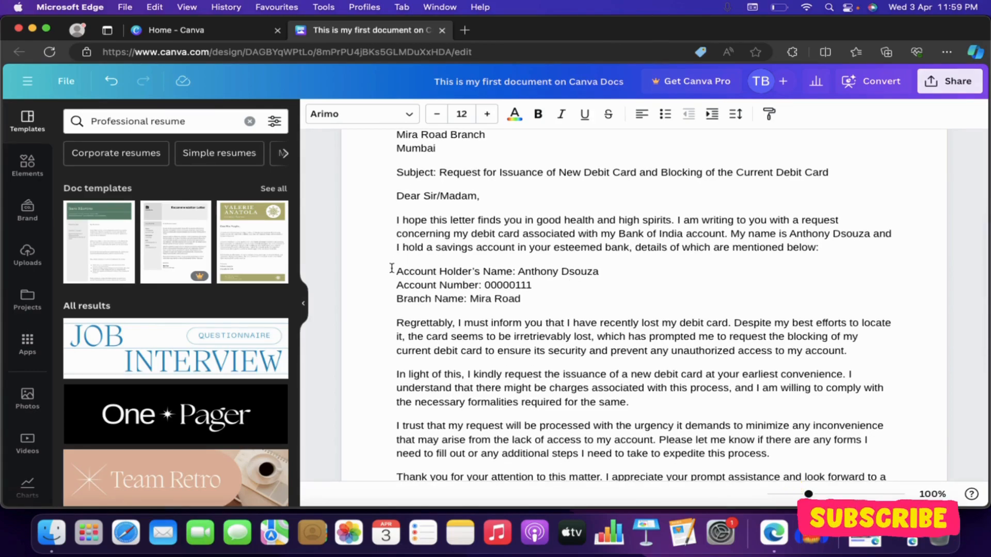
pyautogui.scroll(-10, 560, 284)
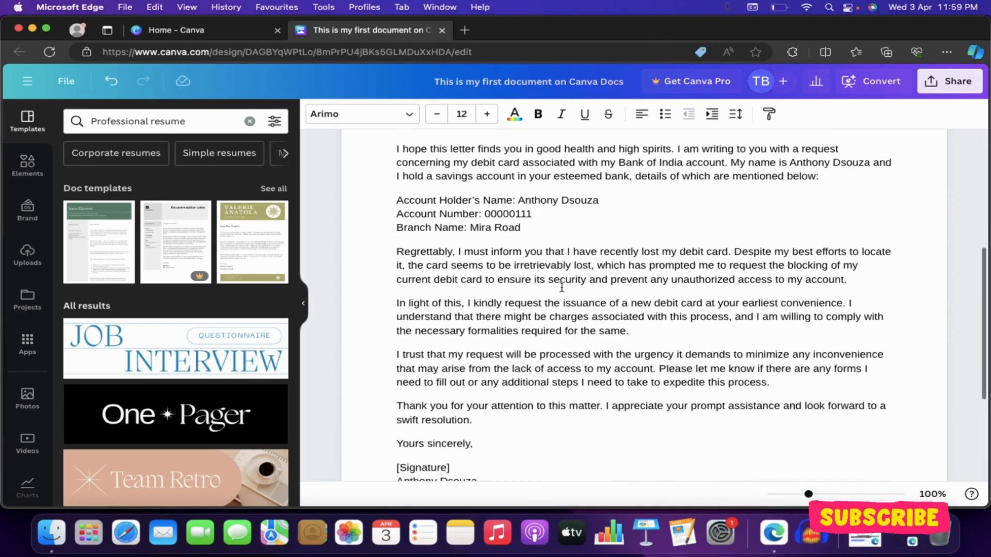
# - Remove the bracket before Signature and replace [Contact Information] with the sender's phone number
pyautogui.click(459, 384)
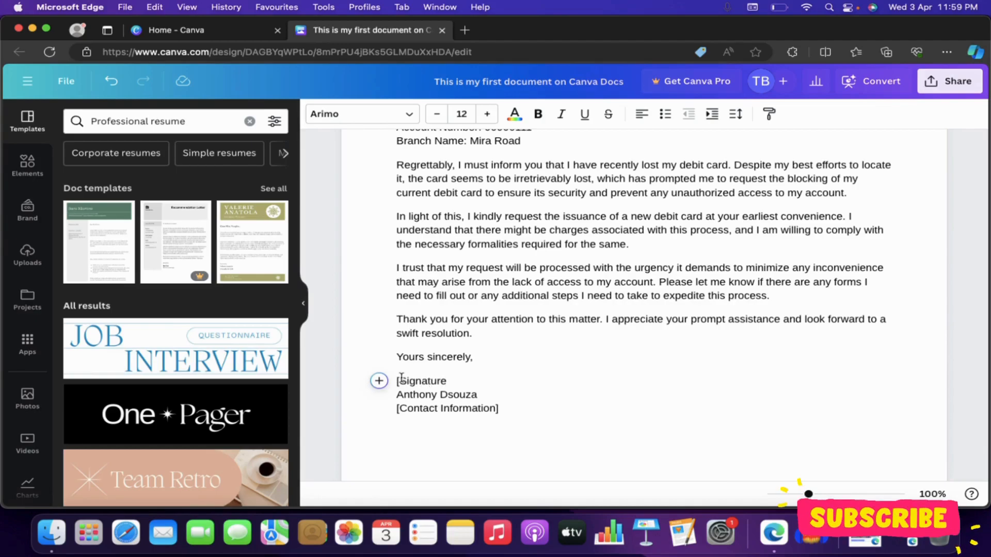
pyautogui.press('BackSpace')
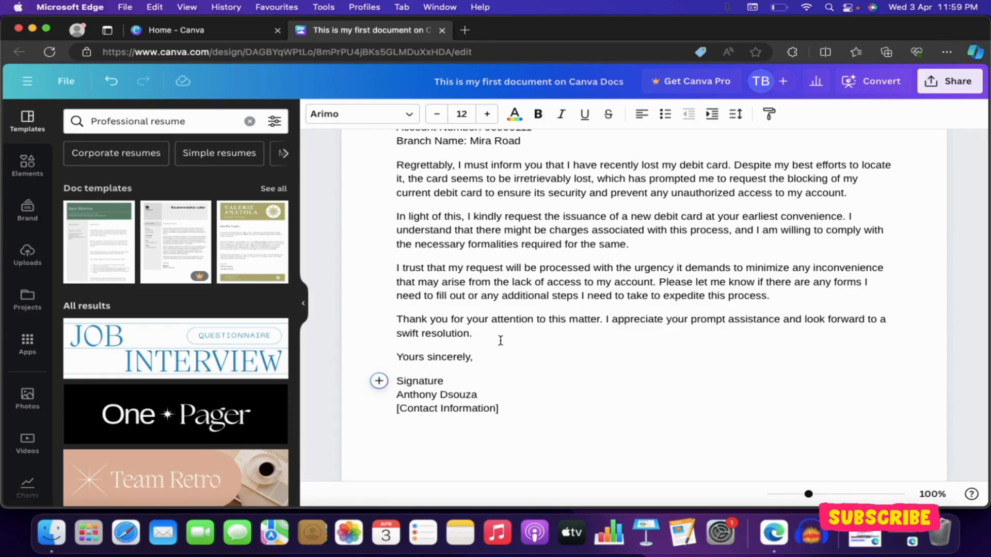
pyautogui.scroll(-1, 555, 380)
pyautogui.click(533, 384)
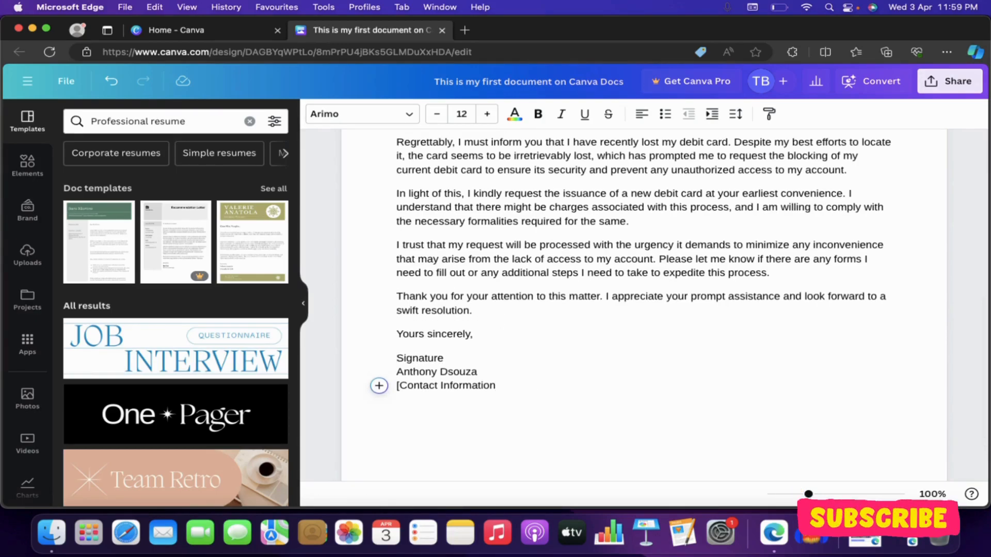
pyautogui.moveTo(496, 386); pyautogui.dragTo(406, 386)
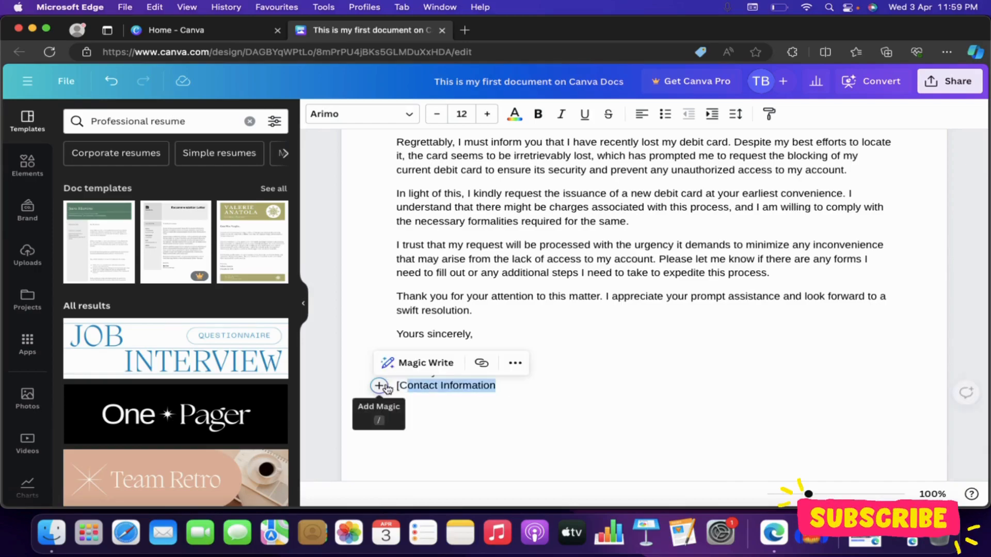
pyautogui.press('BackSpace')
pyautogui.press('BackSpace')
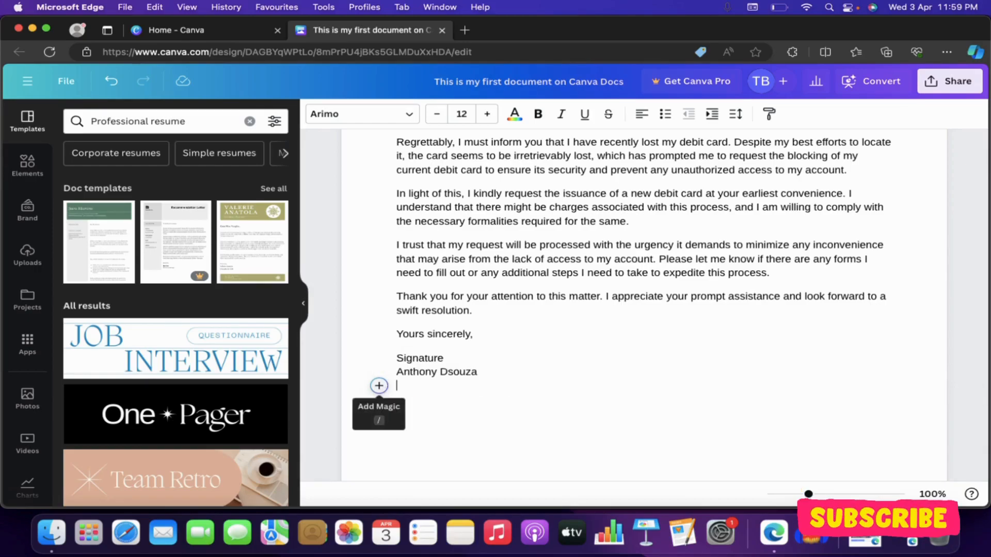
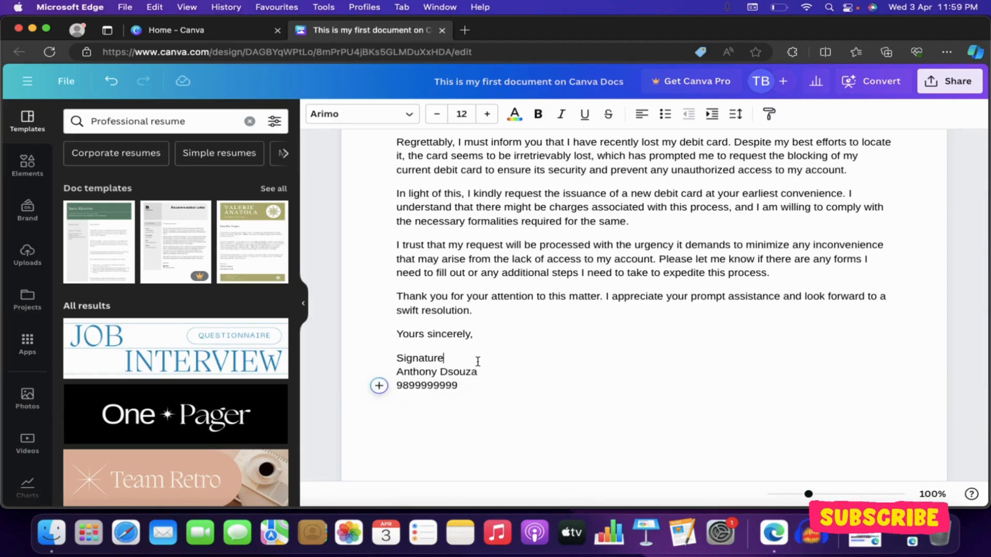
# - Add blank lines below Signature for signing and after the phone number
pyautogui.press('Return')
pyautogui.press('Return')
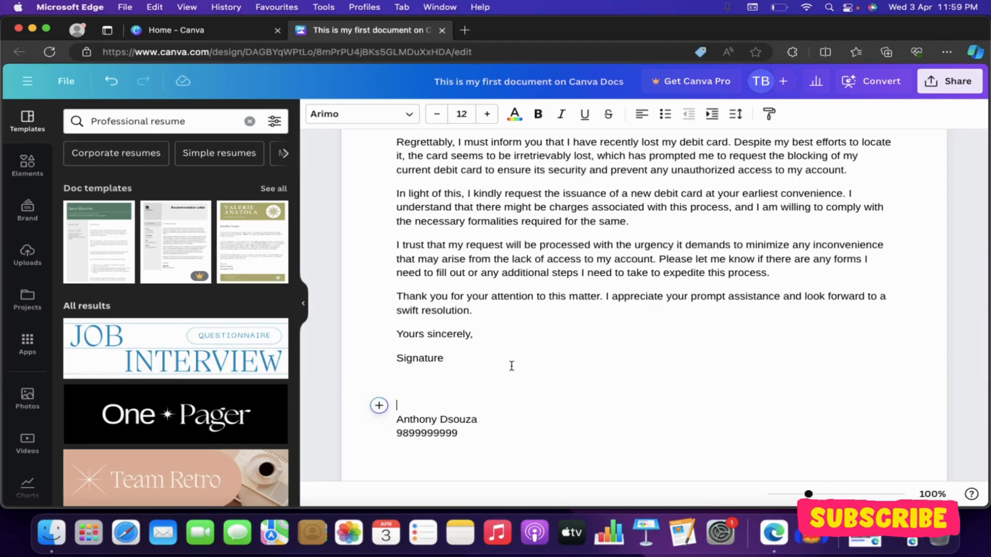
pyautogui.scroll(8, 512, 366)
pyautogui.scroll(6, 511, 366)
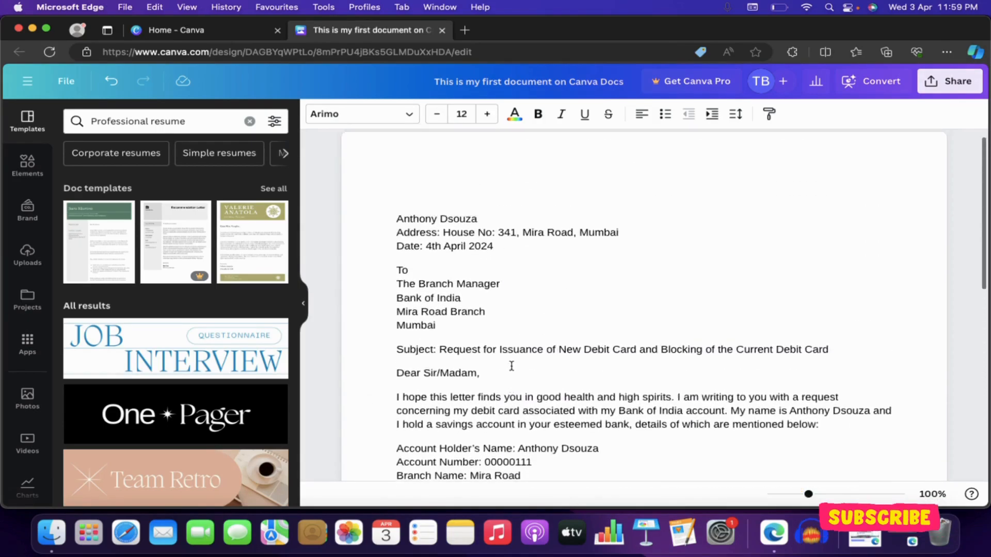
pyautogui.scroll(-3, 512, 366)
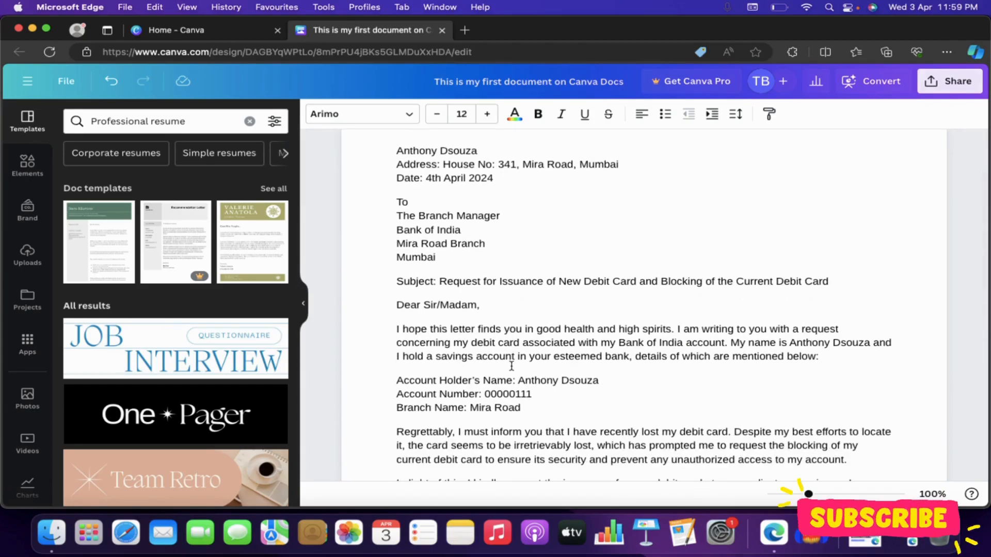
pyautogui.scroll(-13, 511, 366)
pyautogui.click(523, 384)
pyautogui.press('Return')
pyautogui.press('Return')
pyautogui.press('Return')
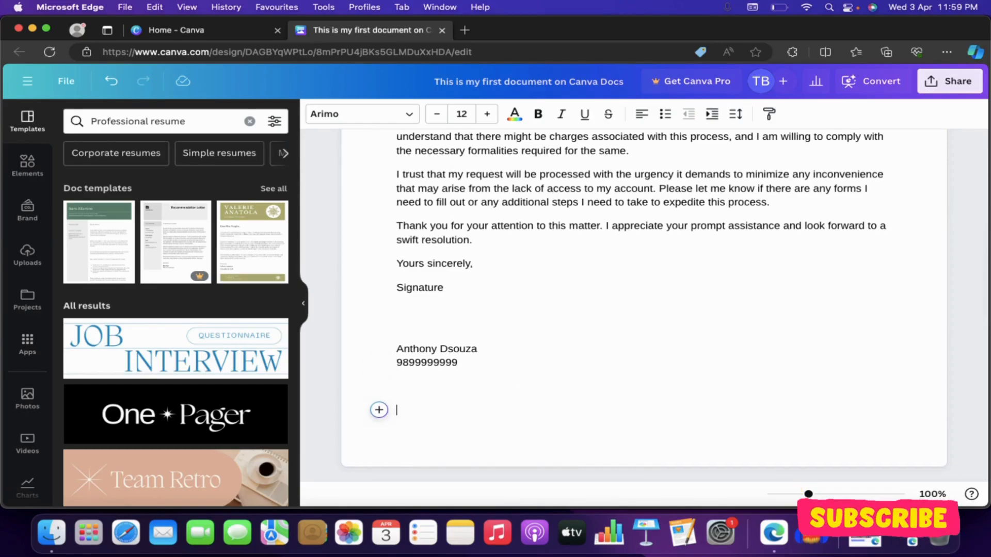
pyautogui.press('Return')
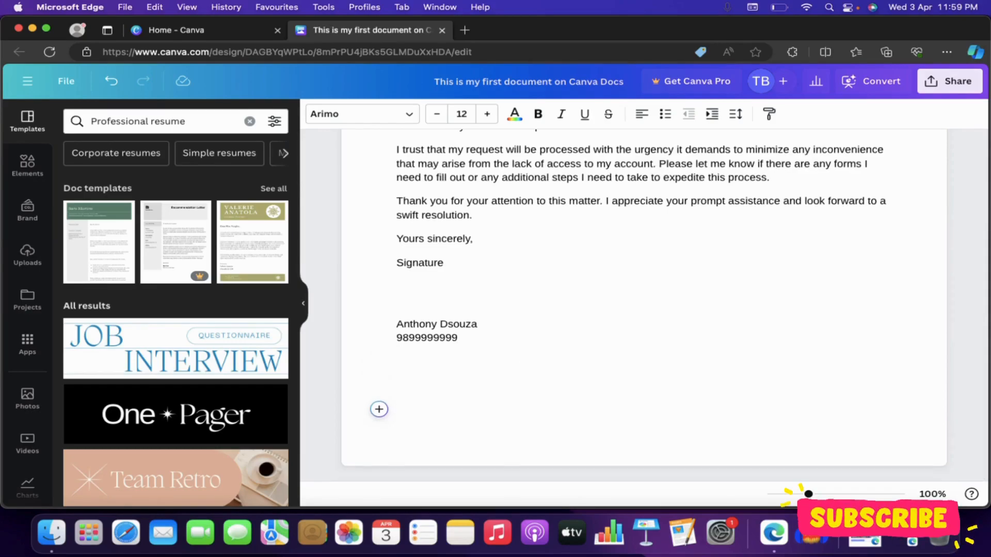
pyautogui.scroll(-1, 644, 305)
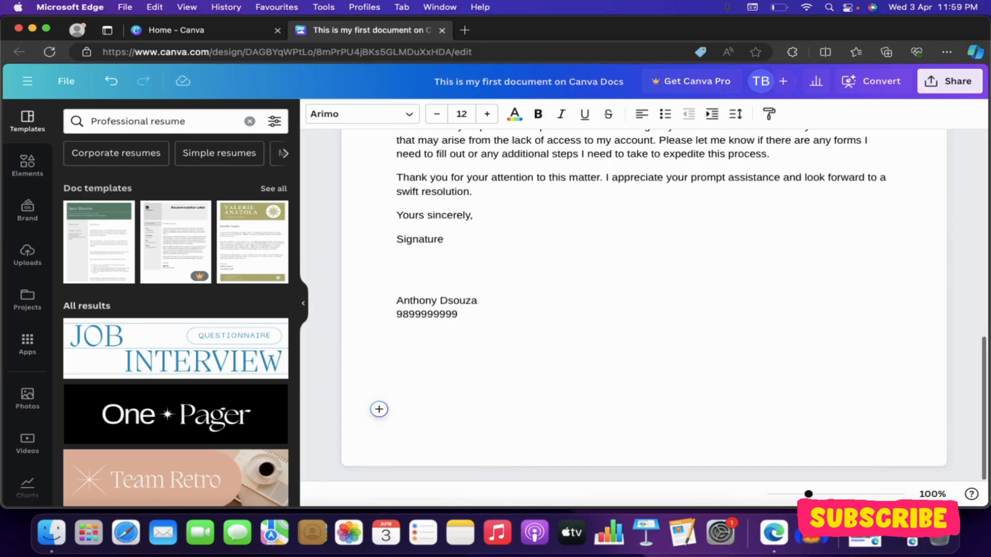
pyautogui.scroll(15, 498, 307)
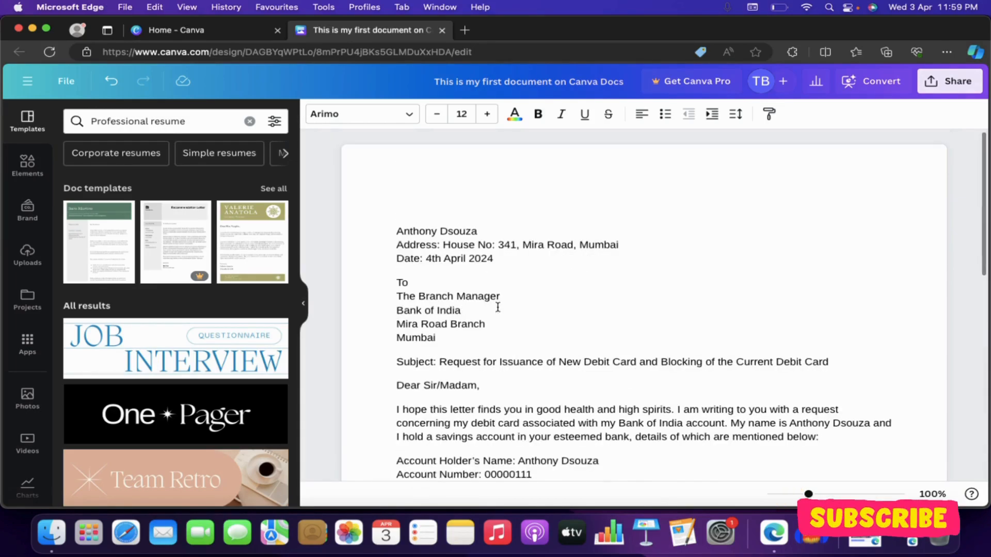
# - Clear the letter and apply the Green Grey Simple and Minimal Cover Letter Doc template from Simple resume results
pyautogui.press('super+a')
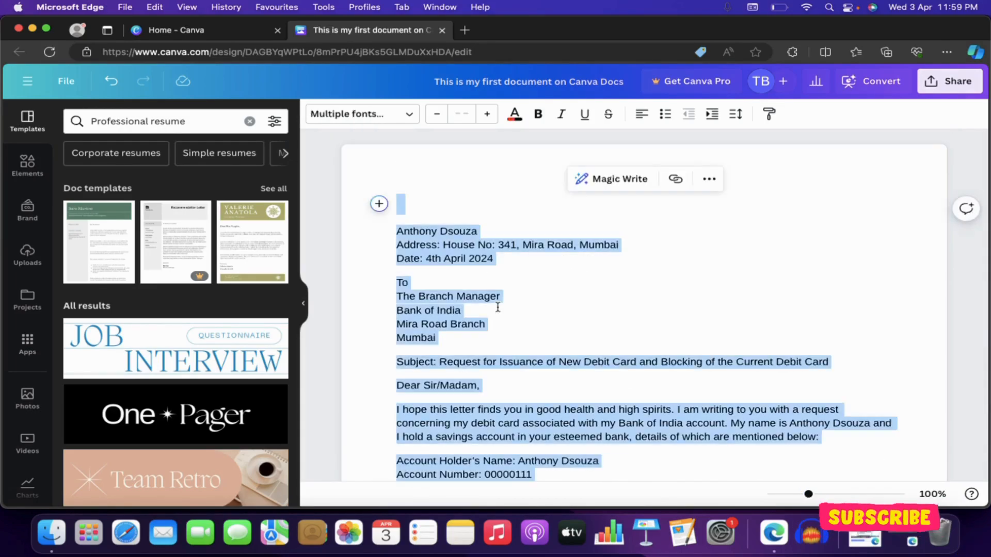
pyautogui.press('BackSpace')
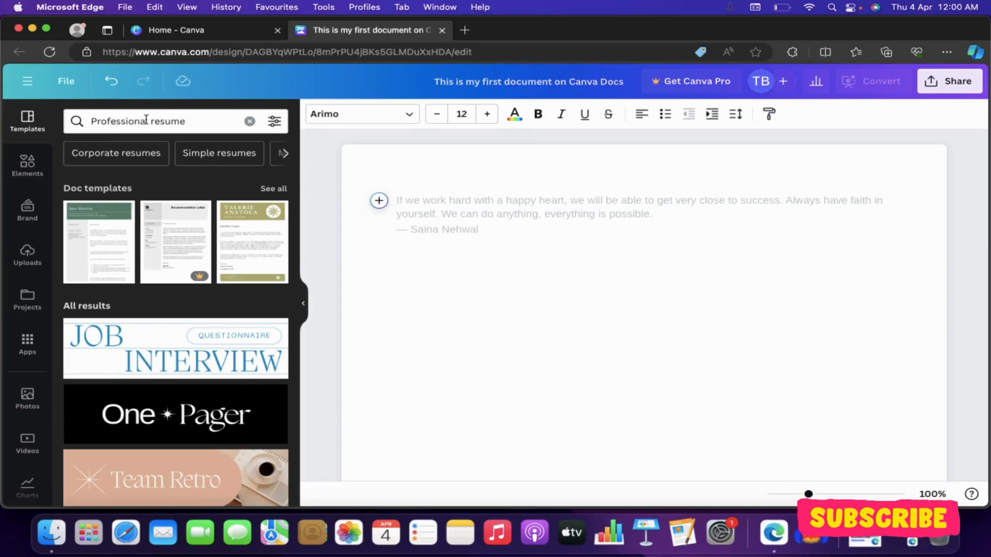
pyautogui.click(249, 122)
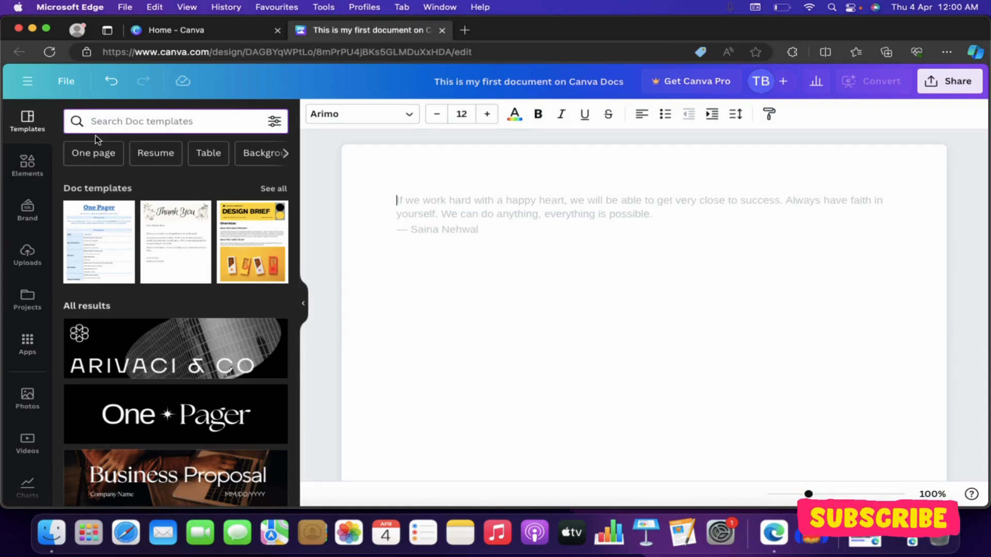
pyautogui.click(156, 152)
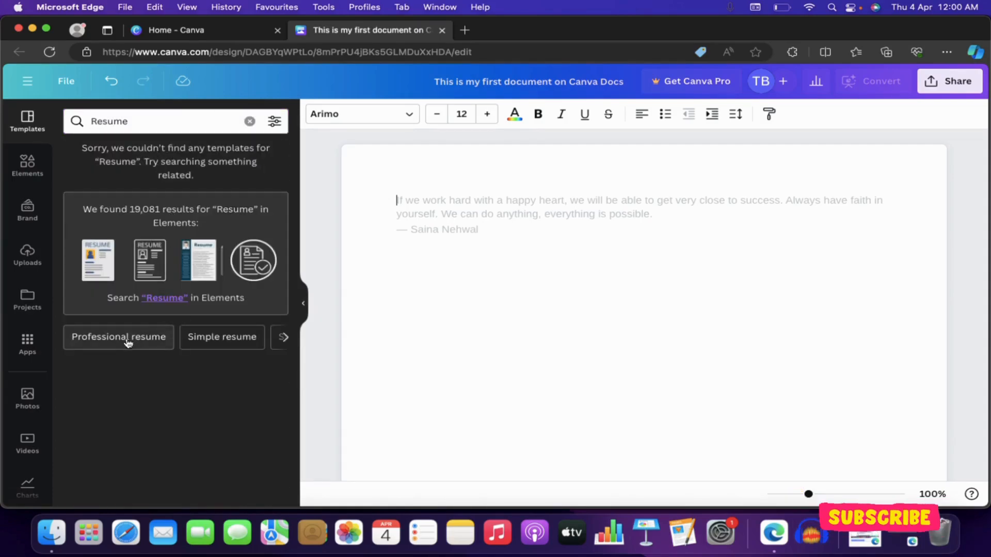
pyautogui.click(205, 336)
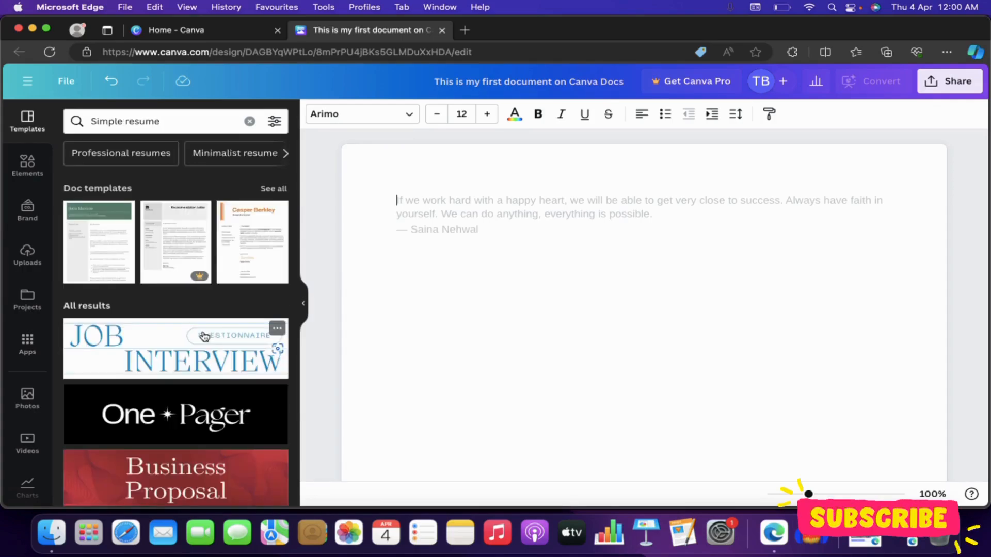
pyautogui.click(99, 258)
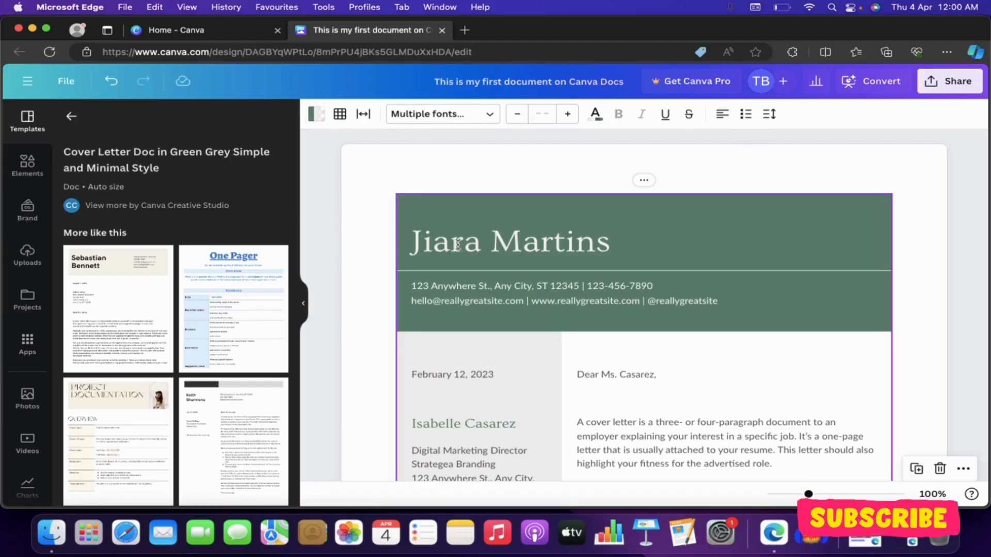
# - Replace the heading's first name and surname with the applicant's name
pyautogui.doubleClick(439, 241)
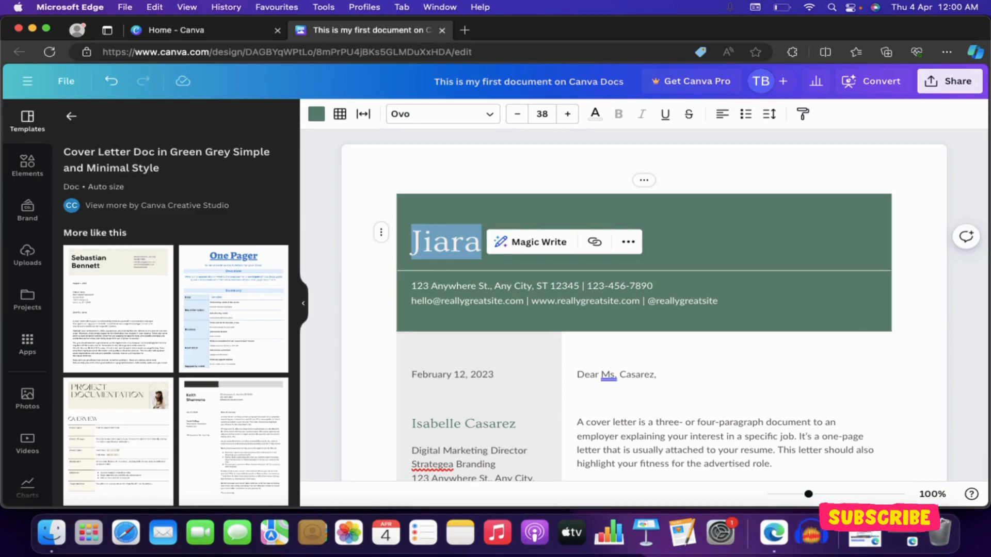
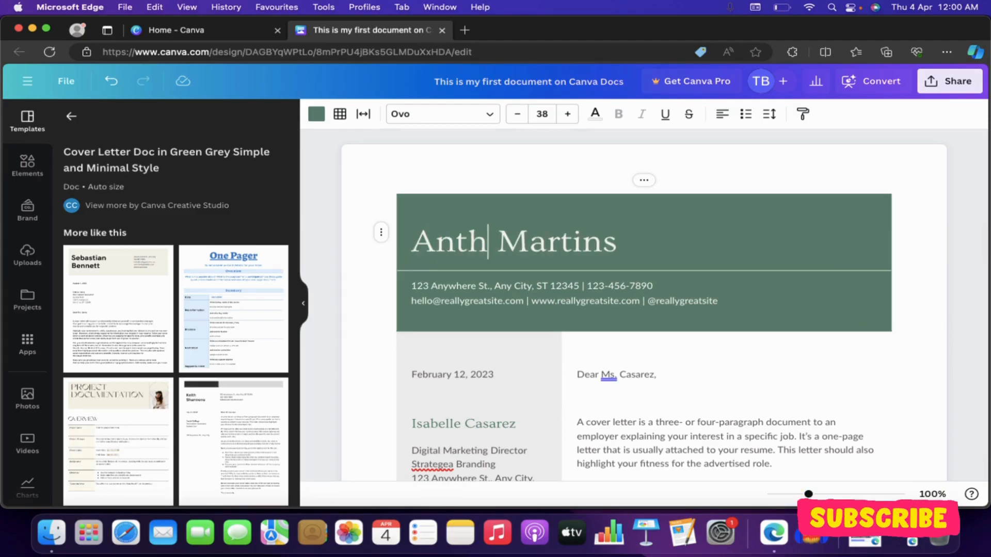
pyautogui.doubleClick(581, 247)
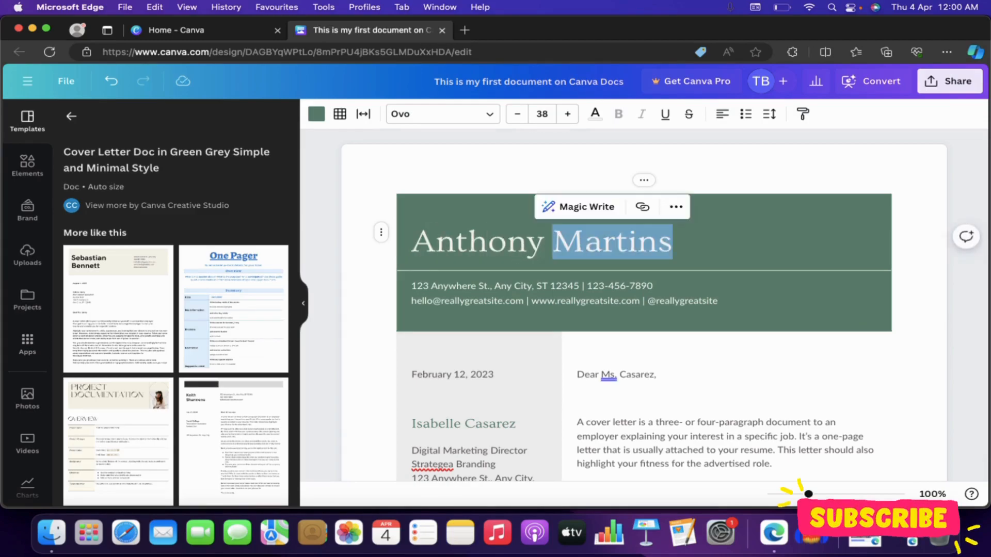
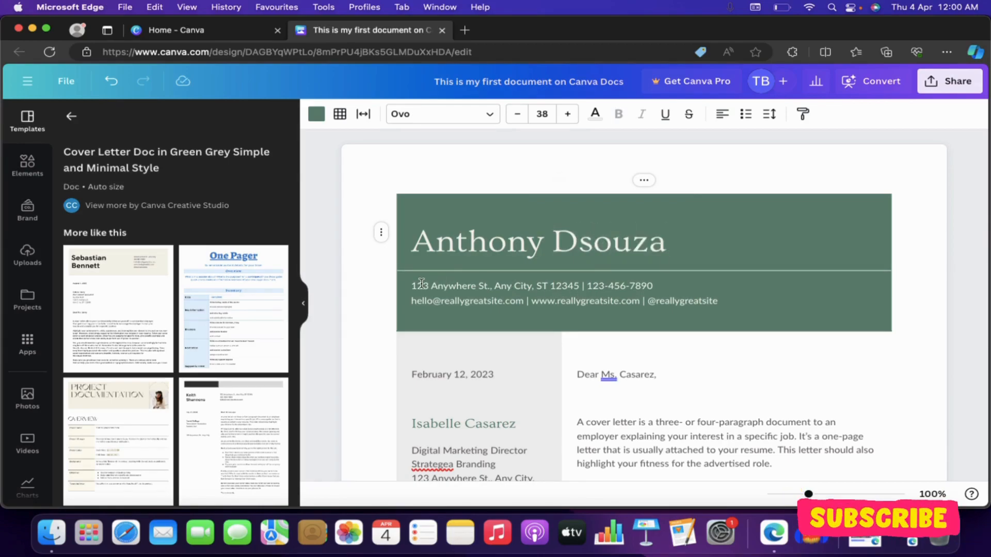
# - Look over the address, body paragraph and signature image of the cover letter
pyautogui.doubleClick(421, 284)
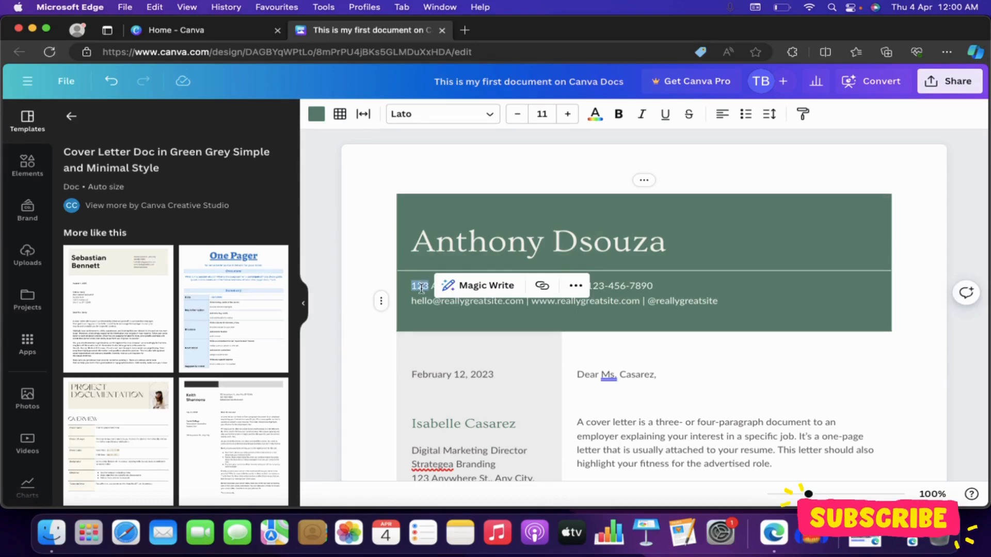
pyautogui.click(424, 302)
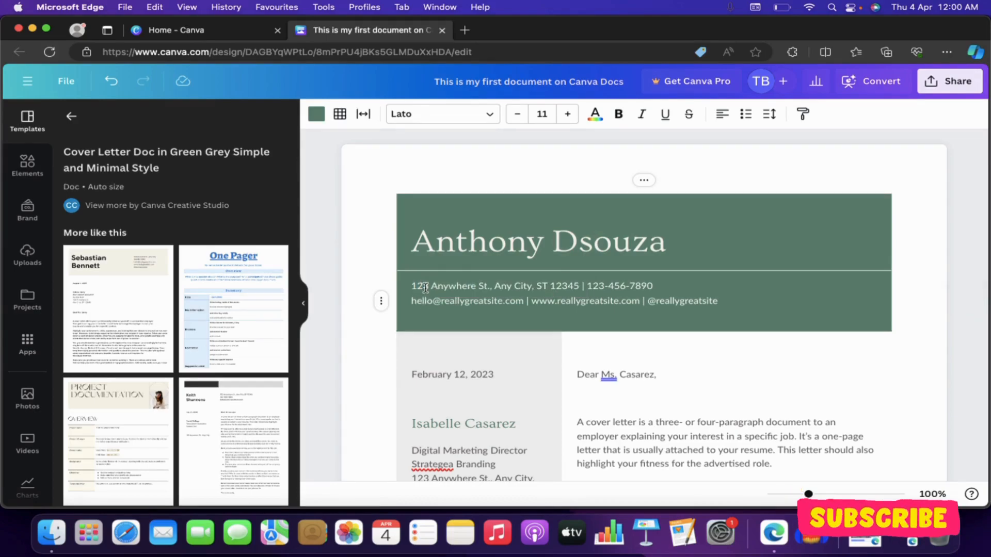
pyautogui.doubleClick(424, 287)
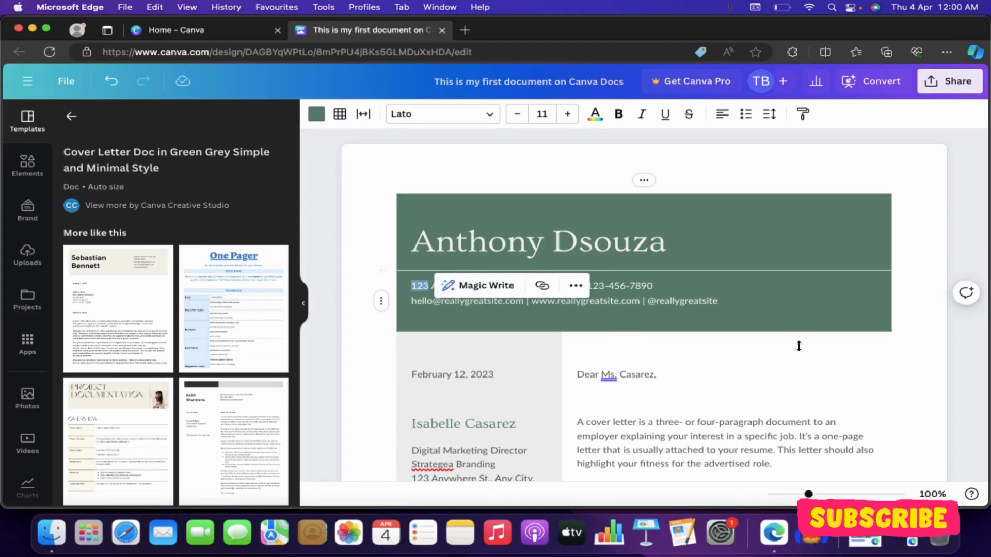
pyautogui.scroll(-2, 798, 346)
pyautogui.scroll(-3, 670, 289)
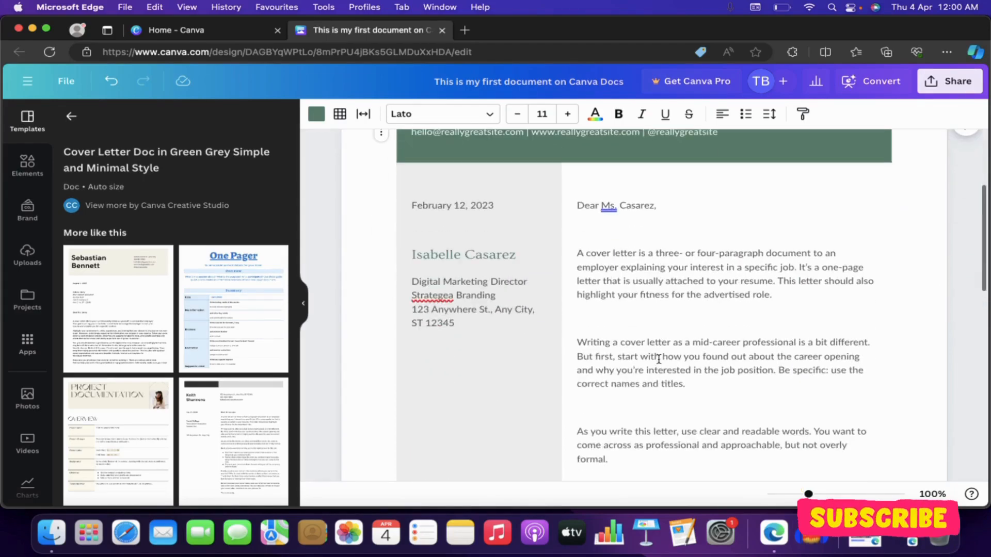
pyautogui.doubleClick(634, 271)
pyautogui.scroll(-4, 704, 303)
pyautogui.scroll(-12, 766, 304)
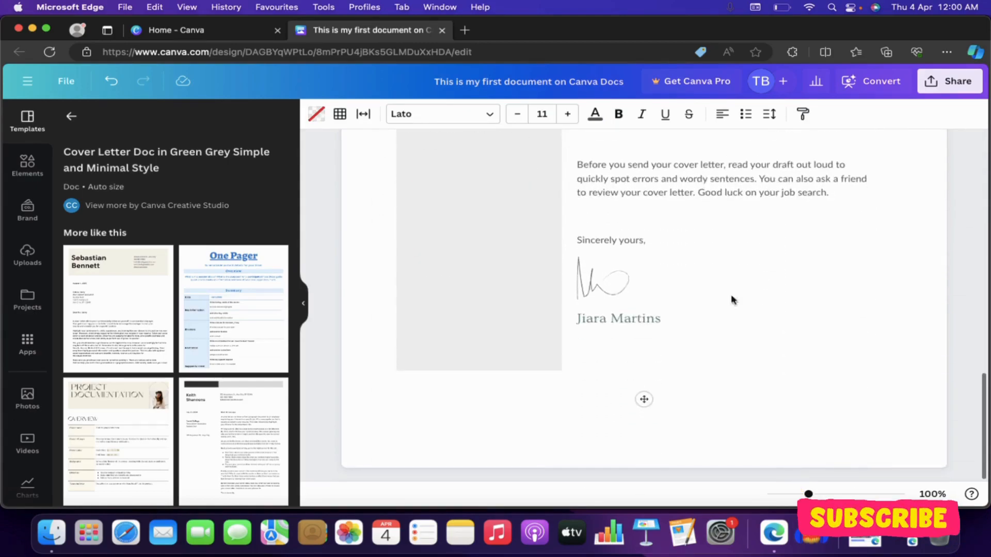
pyautogui.click(593, 280)
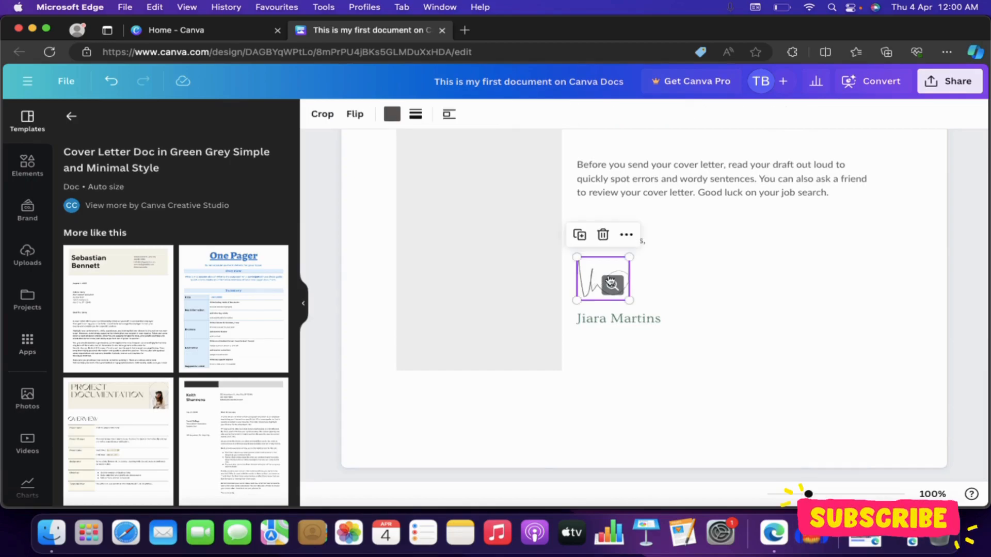
pyautogui.scroll(12, 736, 274)
pyautogui.scroll(3, 736, 274)
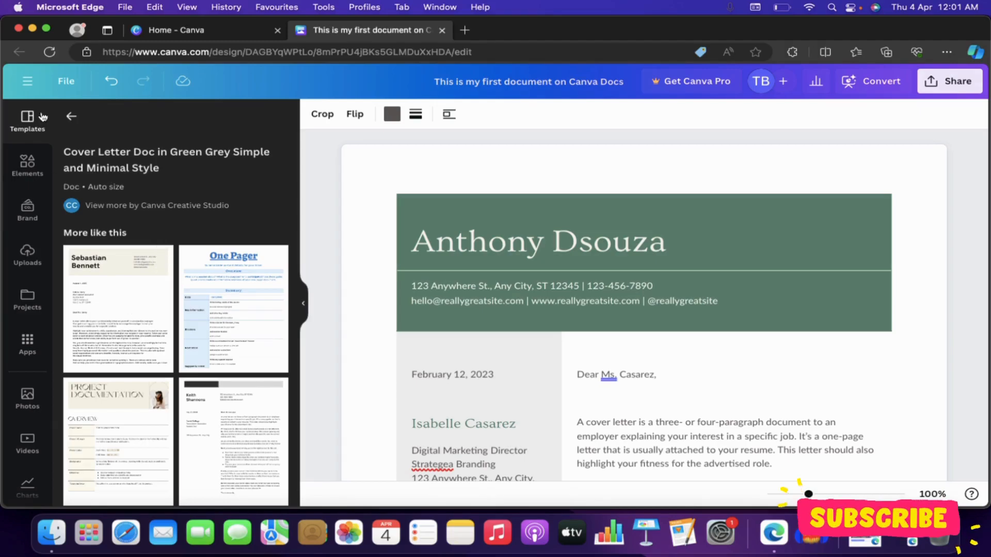
# - Show the Menu doc templates and delete the cover letter's layout table to blank the page
pyautogui.click(72, 111)
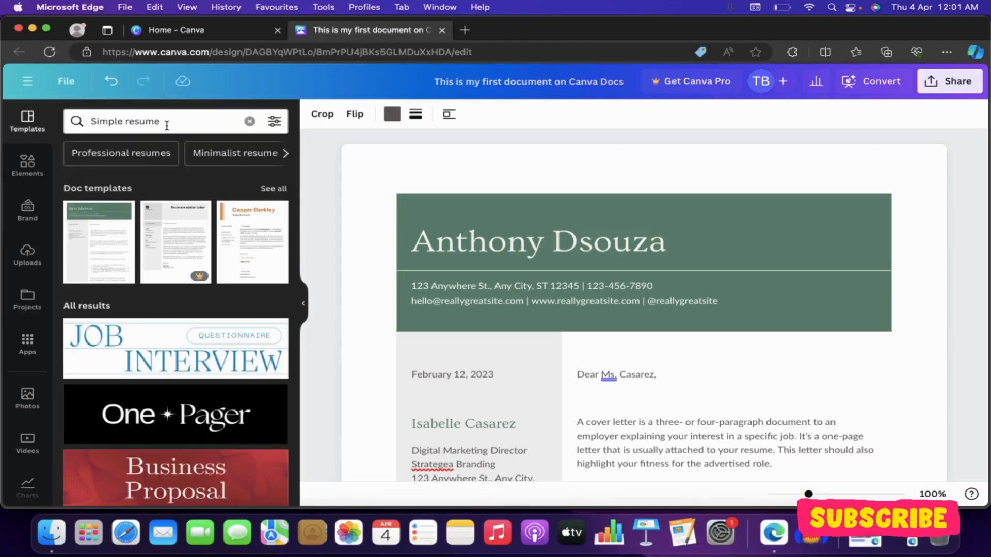
pyautogui.click(250, 122)
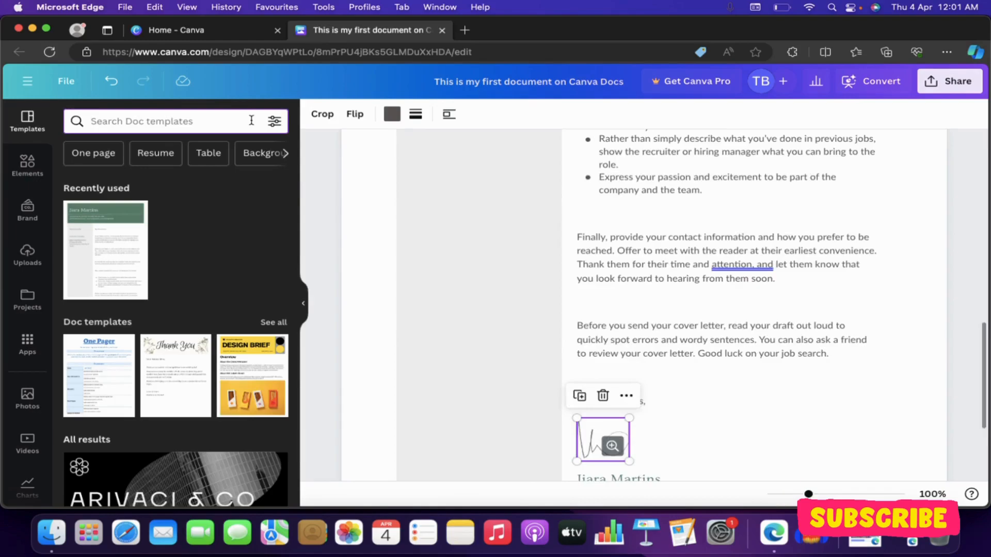
pyautogui.hscroll(5, 190, 155)
pyautogui.hscroll(5, 230, 154)
pyautogui.hscroll(5, 229, 155)
pyautogui.hscroll(2, 229, 155)
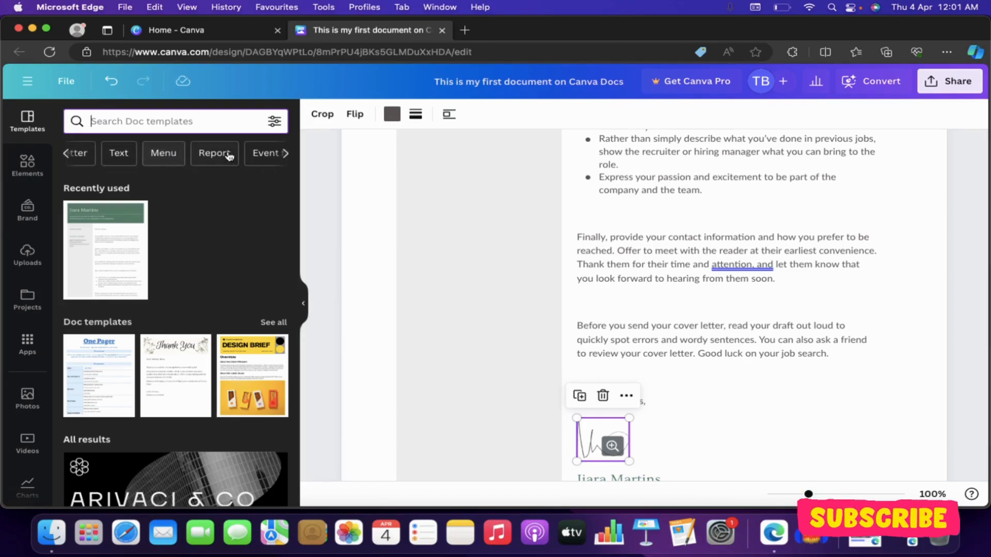
pyautogui.click(160, 163)
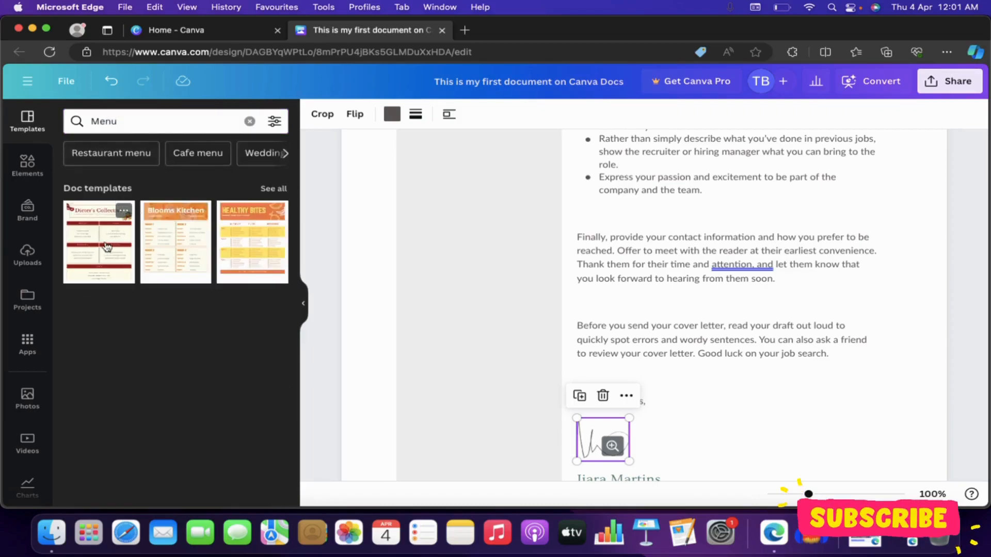
pyautogui.click(478, 206)
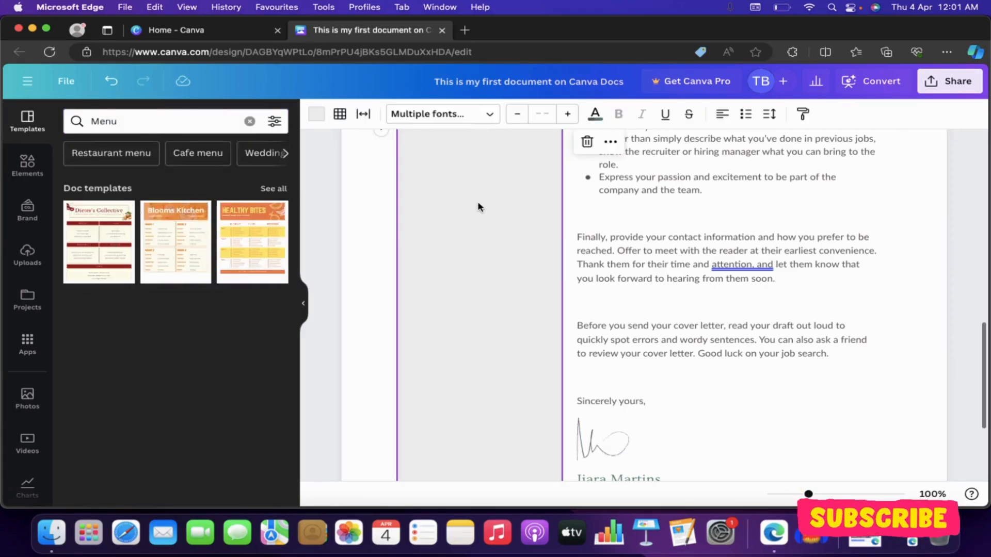
pyautogui.press('BackSpace')
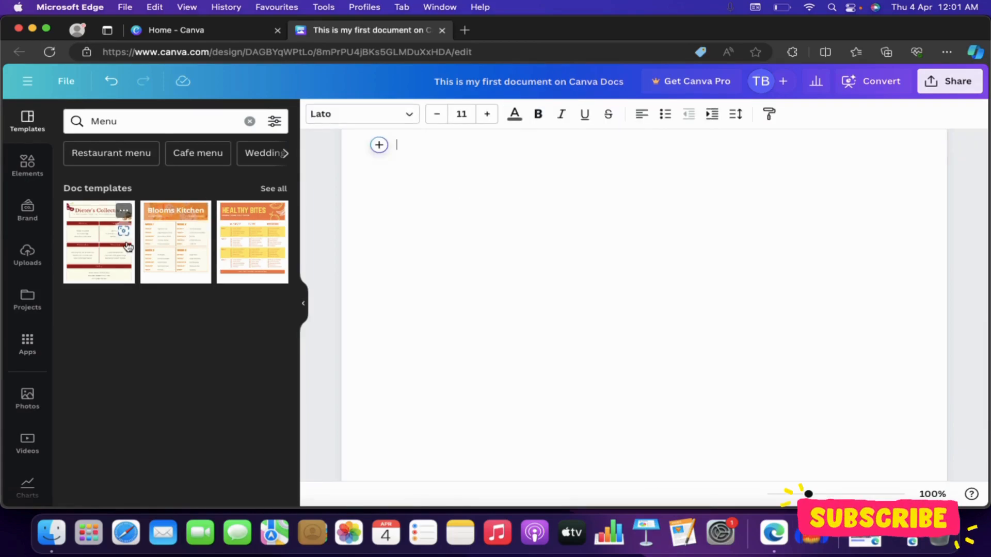
# - Replace the document with the Blooms Kitchen monthly lunch menu template showing meals for Weeks 1 to 4
pyautogui.click(174, 240)
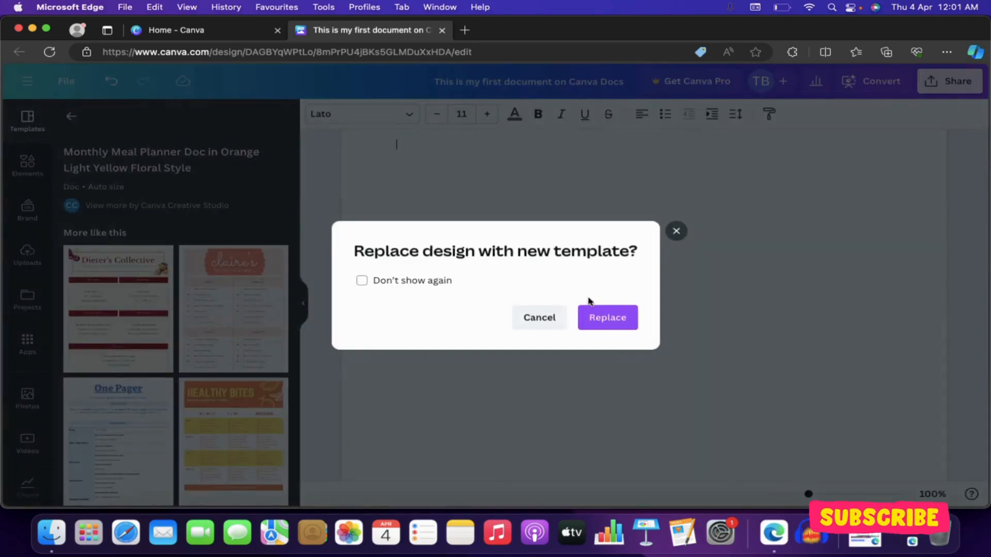
pyautogui.click(603, 318)
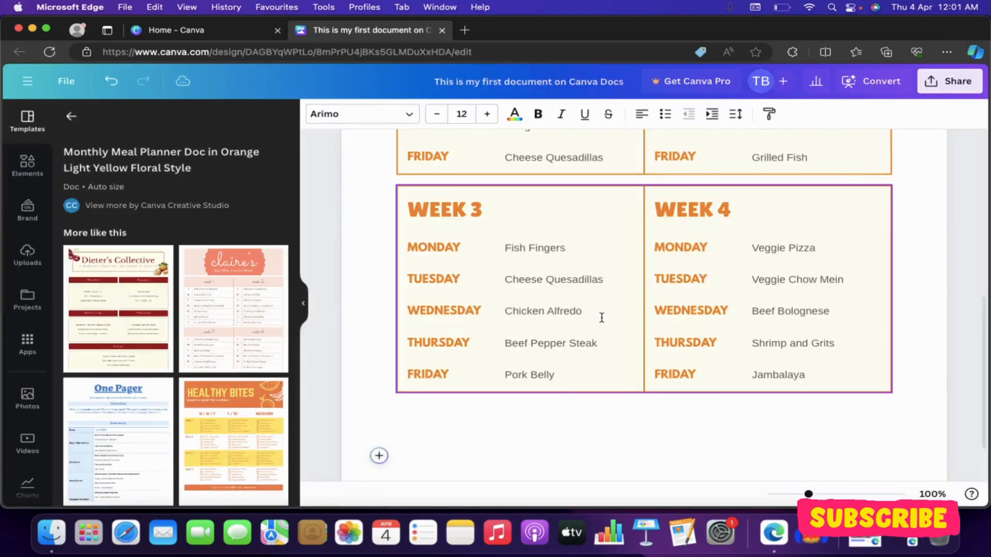
pyautogui.scroll(10, 601, 317)
pyautogui.scroll(-4, 601, 317)
pyautogui.scroll(4, 602, 316)
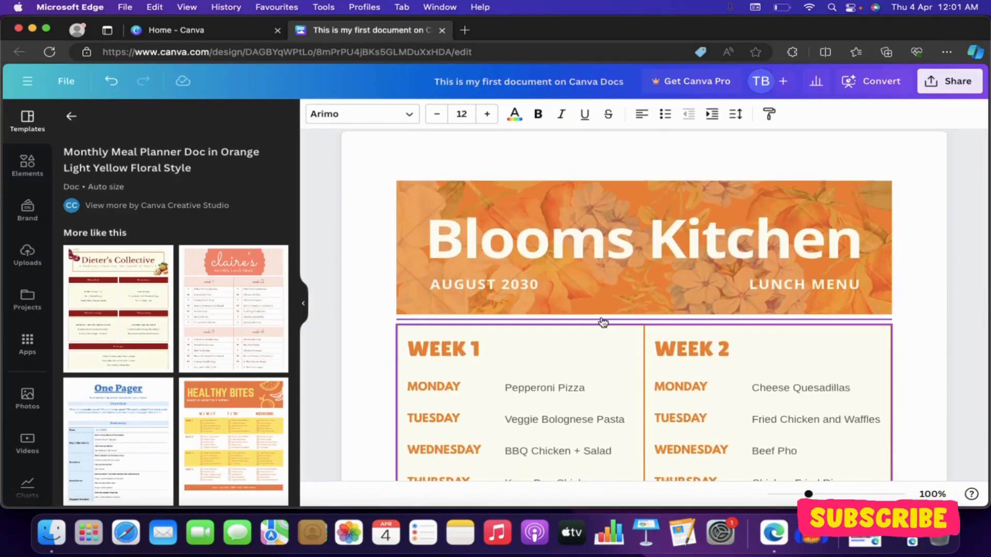
pyautogui.scroll(-1, 601, 318)
pyautogui.scroll(1, 603, 322)
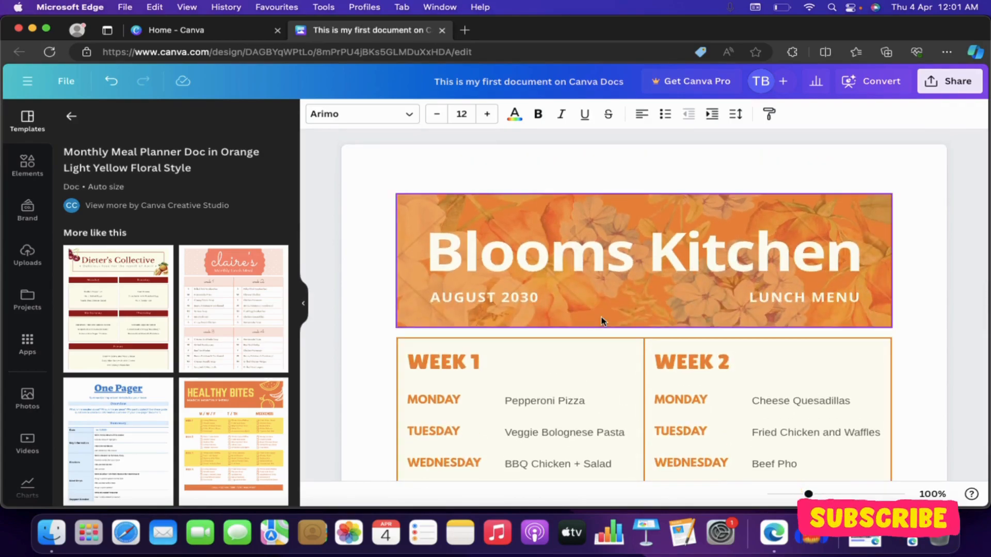